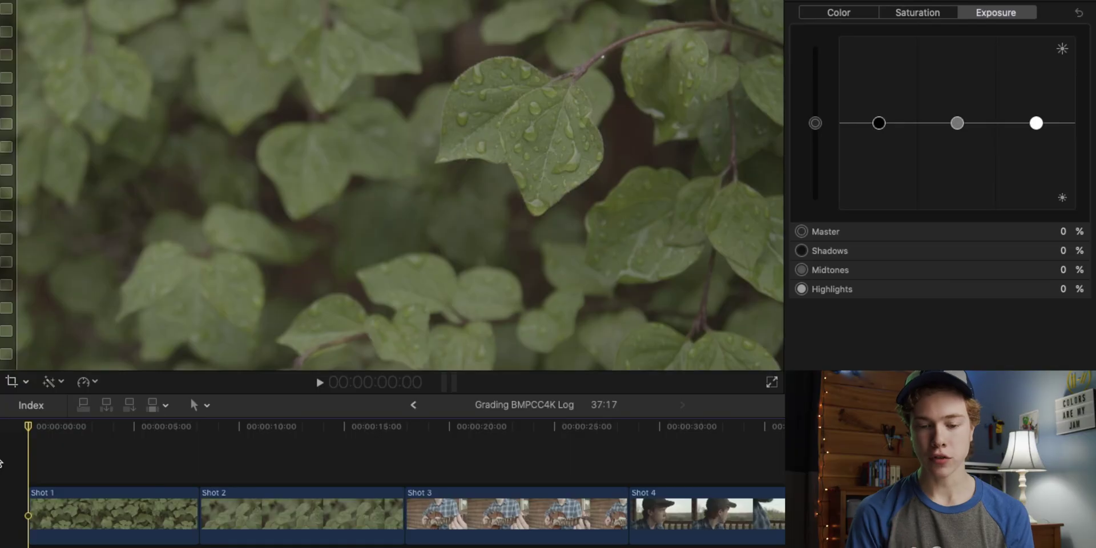
pyautogui.click(123, 440)
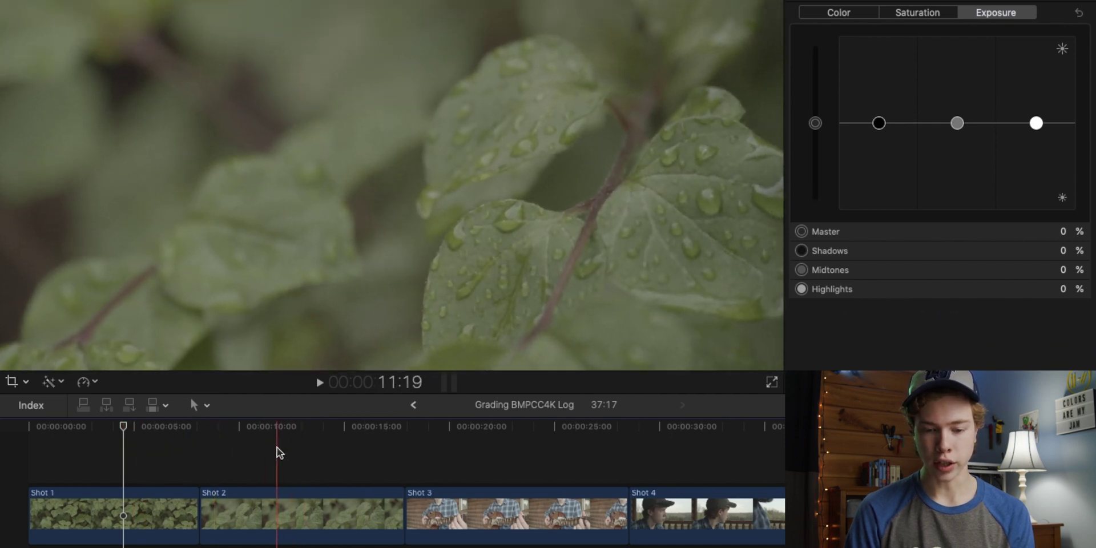
pyautogui.click(276, 447)
pyautogui.press('space')
pyautogui.click(483, 433)
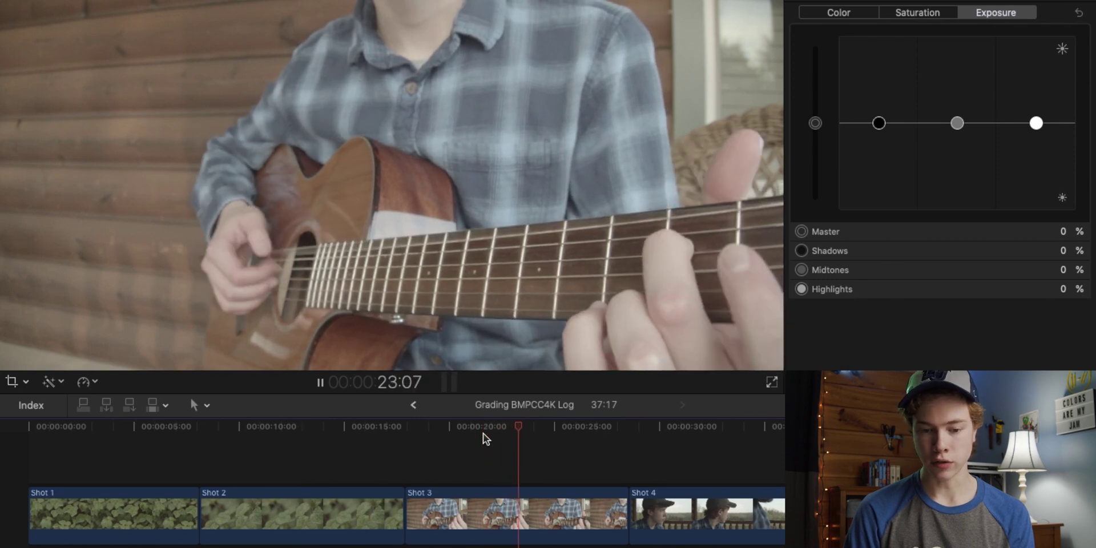
pyautogui.press('space')
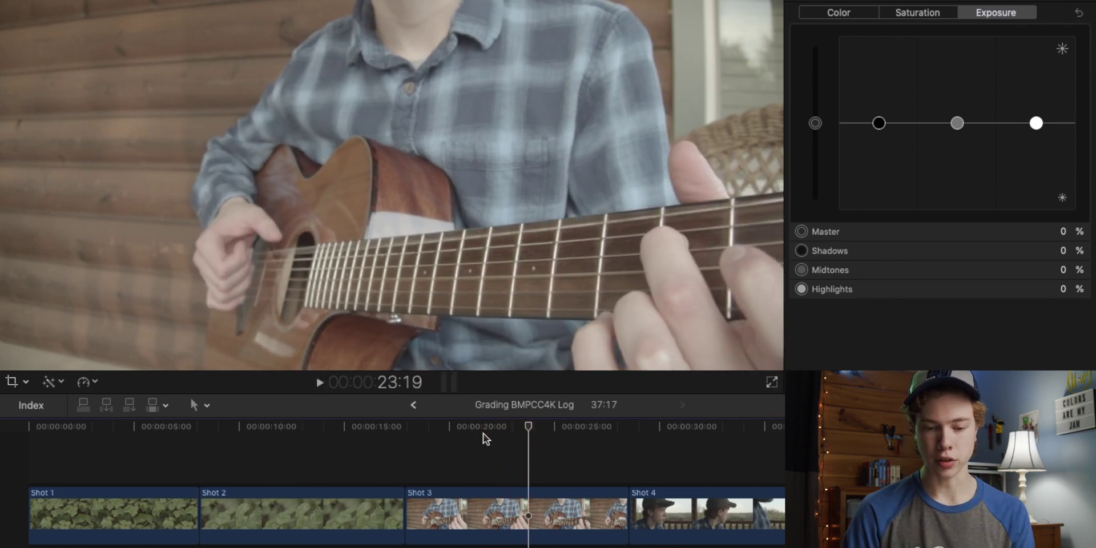
pyautogui.press('space')
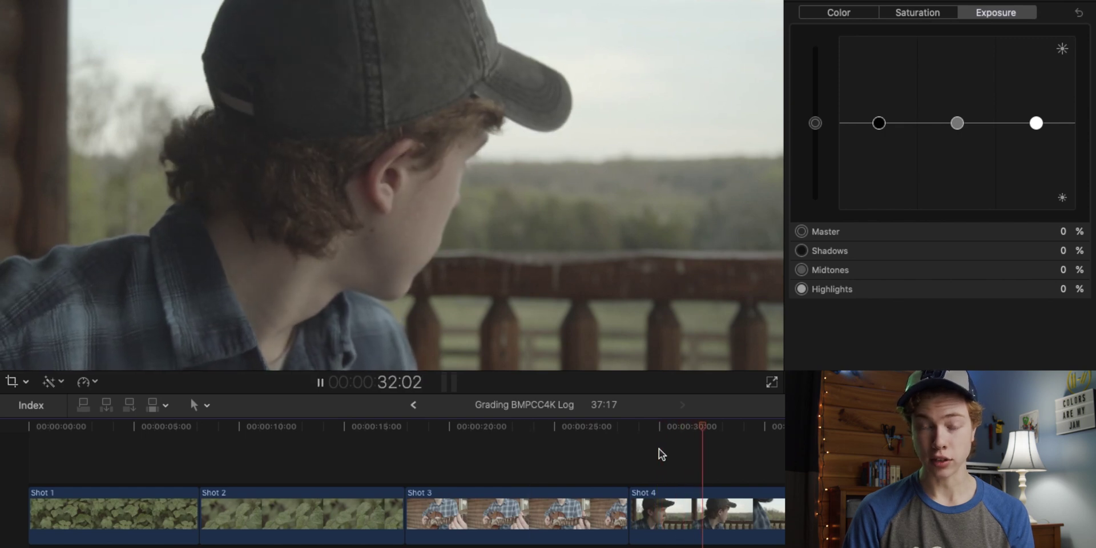
pyautogui.press('space')
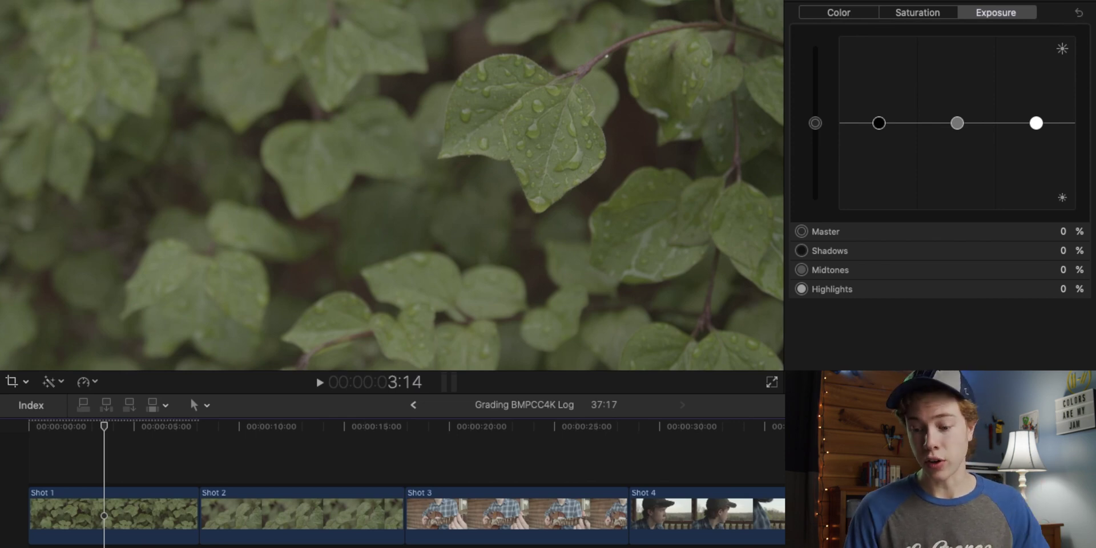
# Step: Apply the Pocket4k LUT effect to Shot 1 and toggle it off and on to compare against the log image
pyautogui.moveTo(784, 400); pyautogui.dragTo(101, 471)
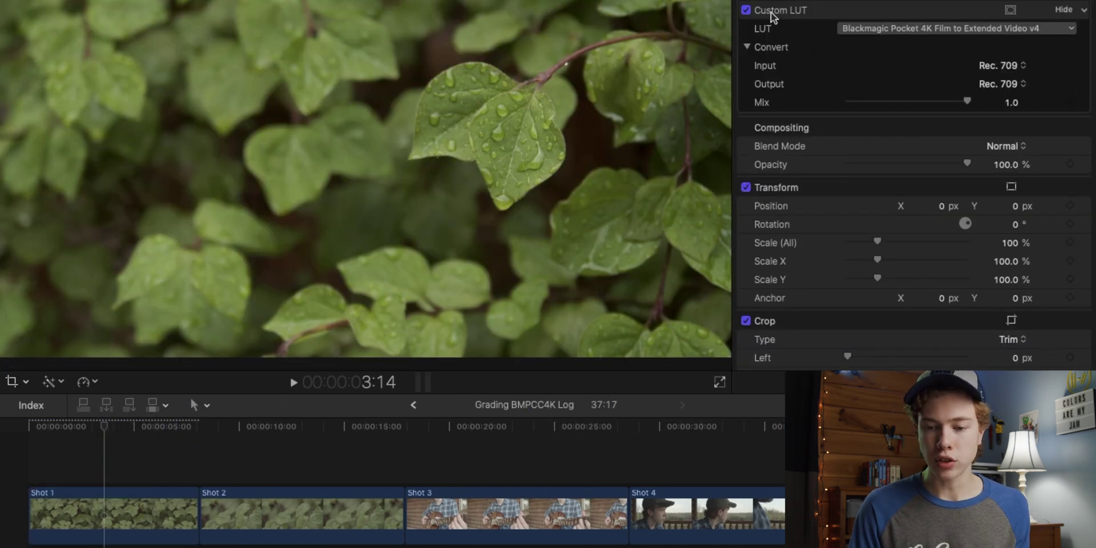
pyautogui.click(746, 10)
pyautogui.click(746, 11)
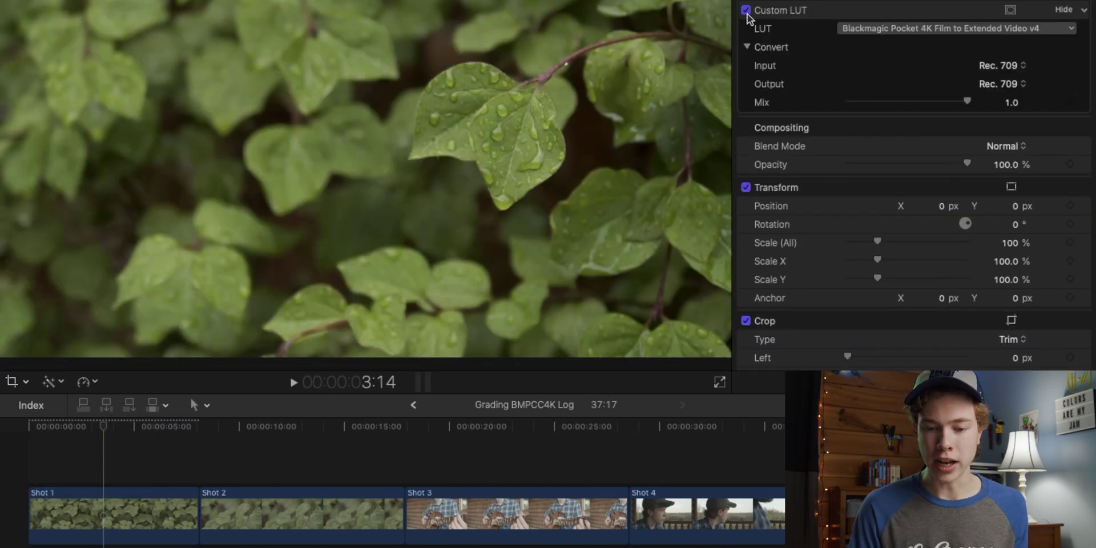
pyautogui.click(746, 10)
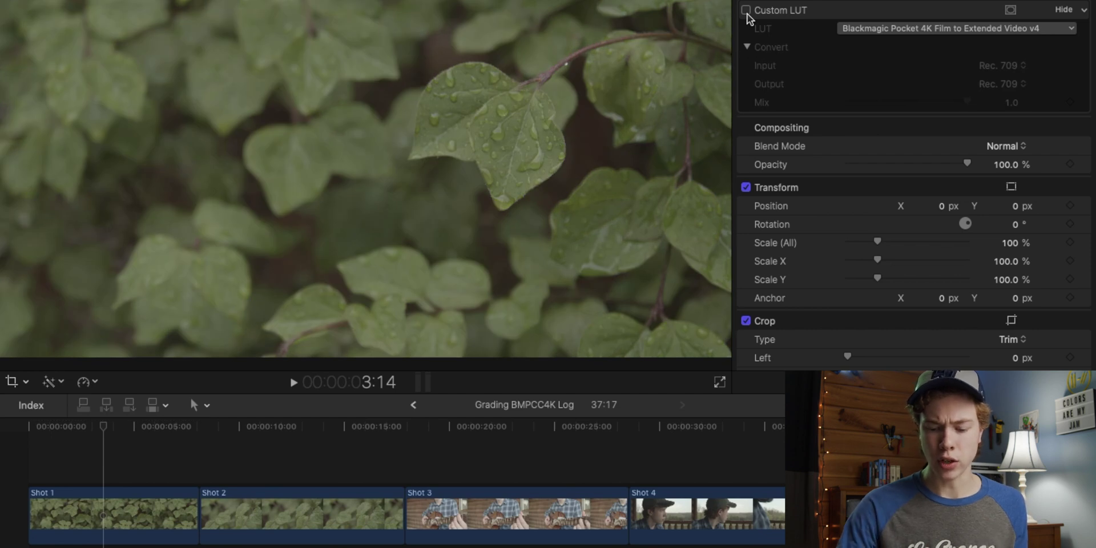
# Step: Show the luma waveform beside the viewer with the LUT turned back on
pyautogui.press('super+7')
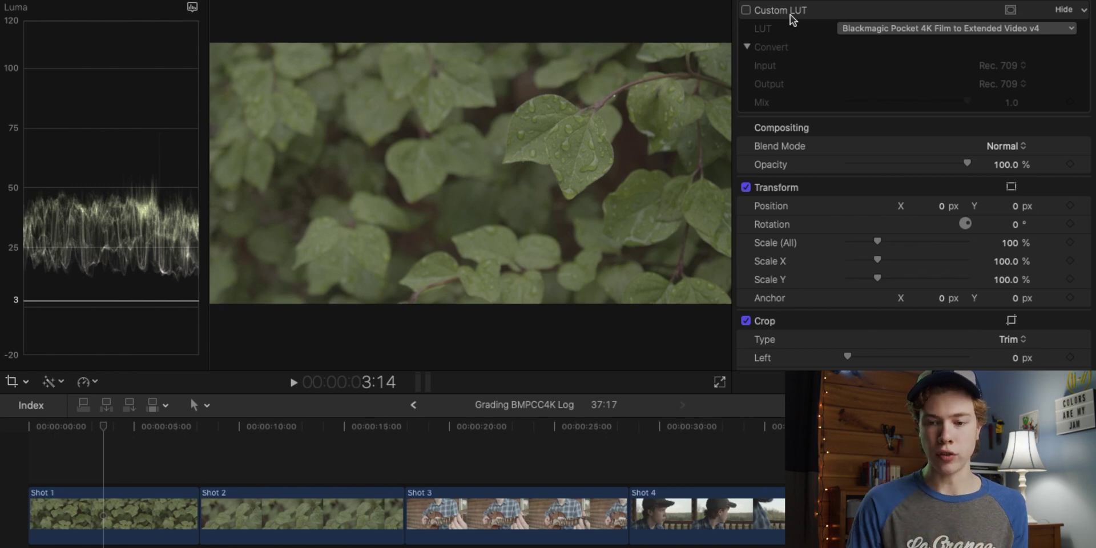
pyautogui.click(746, 10)
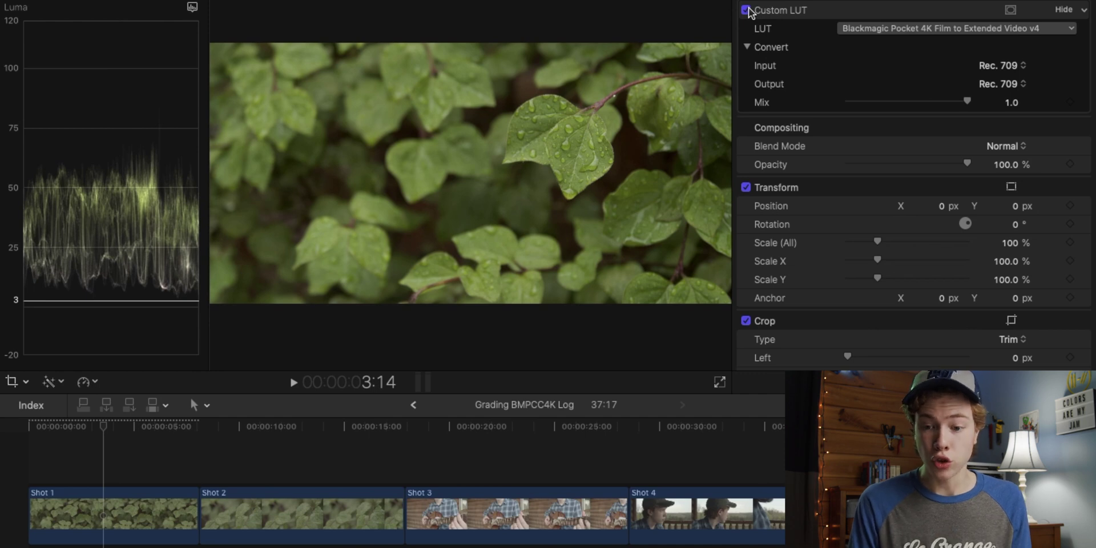
pyautogui.press('super+6')
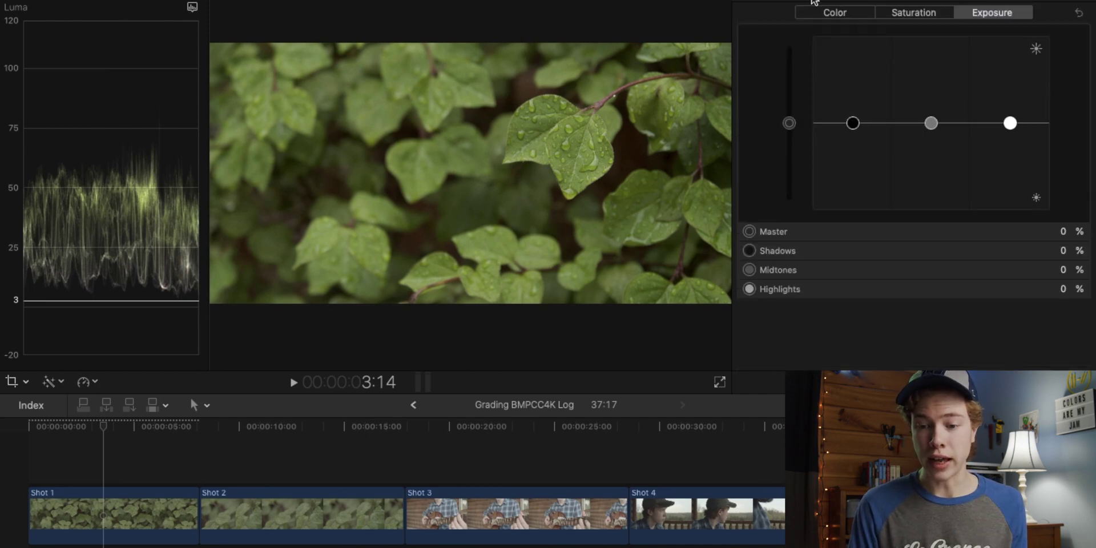
# Step: Add a Color Board correction to Shot 1
pyautogui.click(815, 2)
pyautogui.press('Escape')
pyautogui.press('super+4')
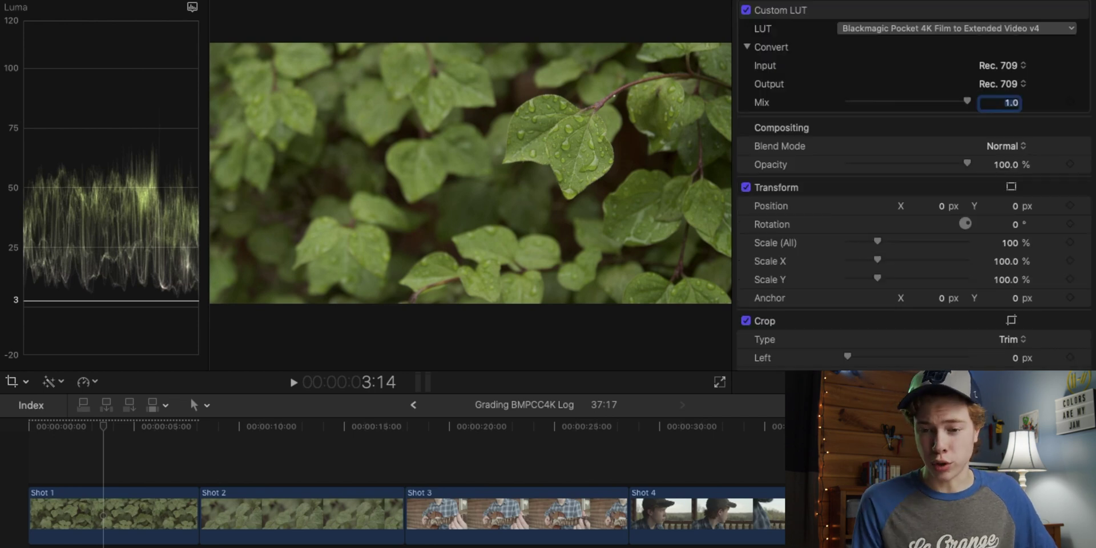
pyautogui.press('super+6')
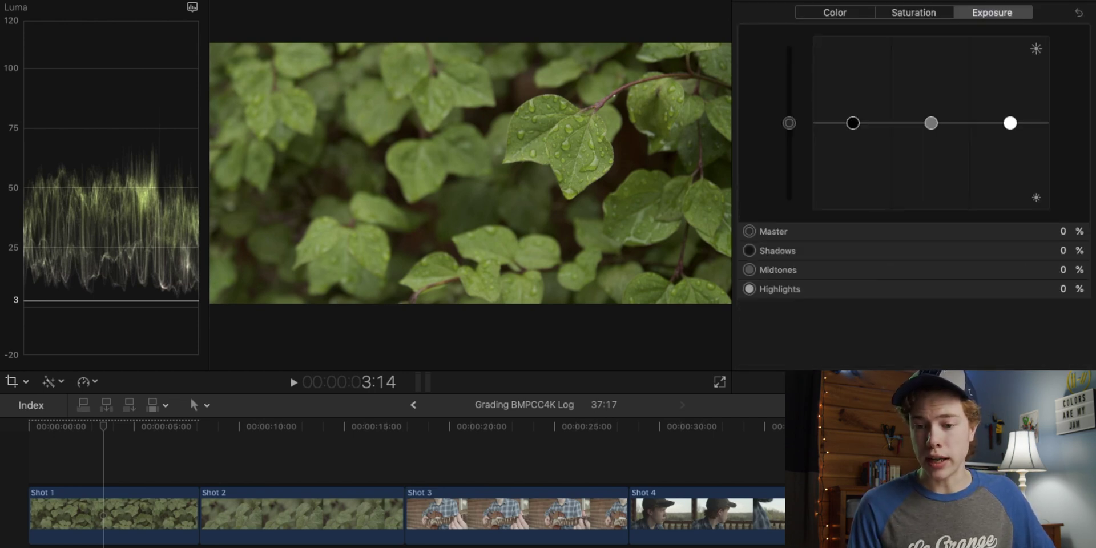
pyautogui.click(814, 2)
pyautogui.click(807, 19)
# Step: Set Color Board saturation to Master 8%, Shadows 15% and Highlights 15%
pyautogui.click(913, 12)
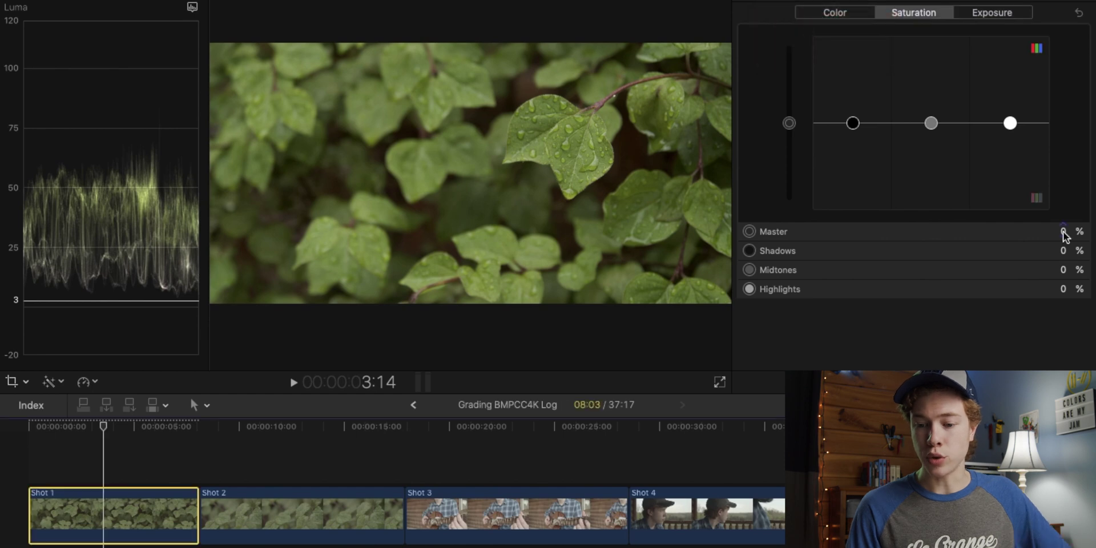
pyautogui.click(1064, 232)
pyautogui.write('8')
pyautogui.press('Return')
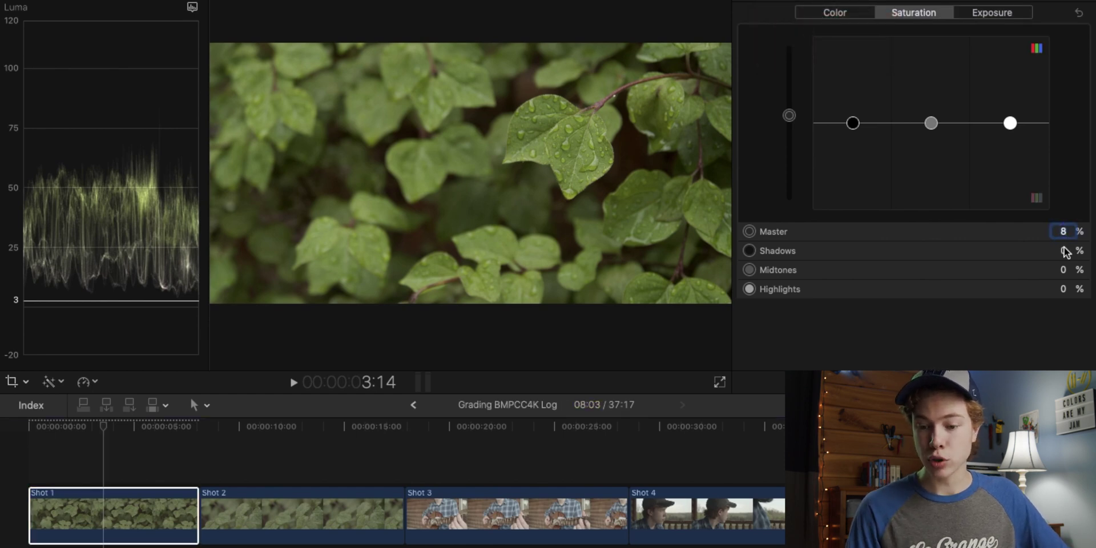
pyautogui.click(1063, 251)
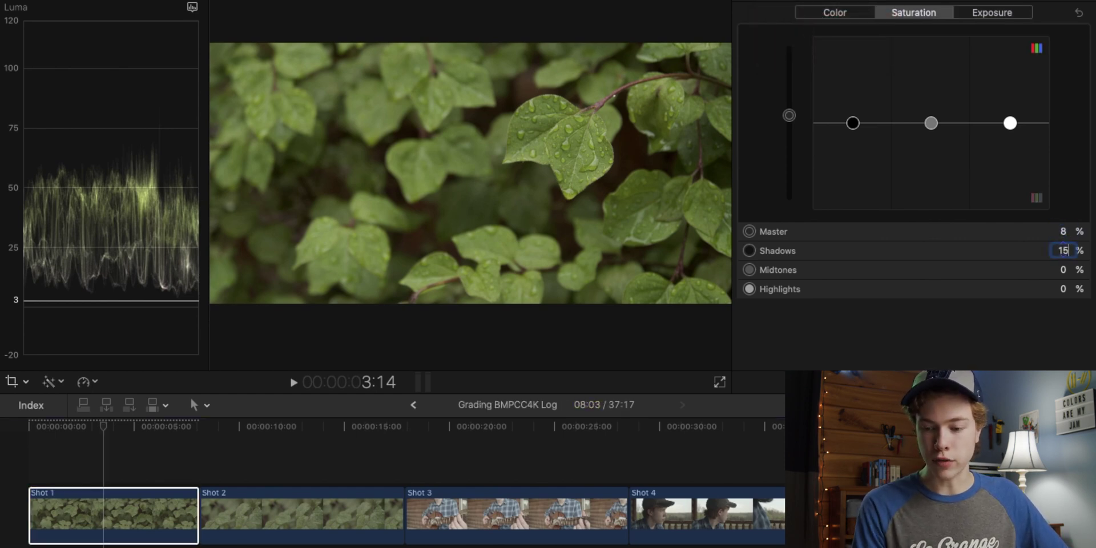
pyautogui.write('15')
pyautogui.press('Return')
pyautogui.click(1063, 290)
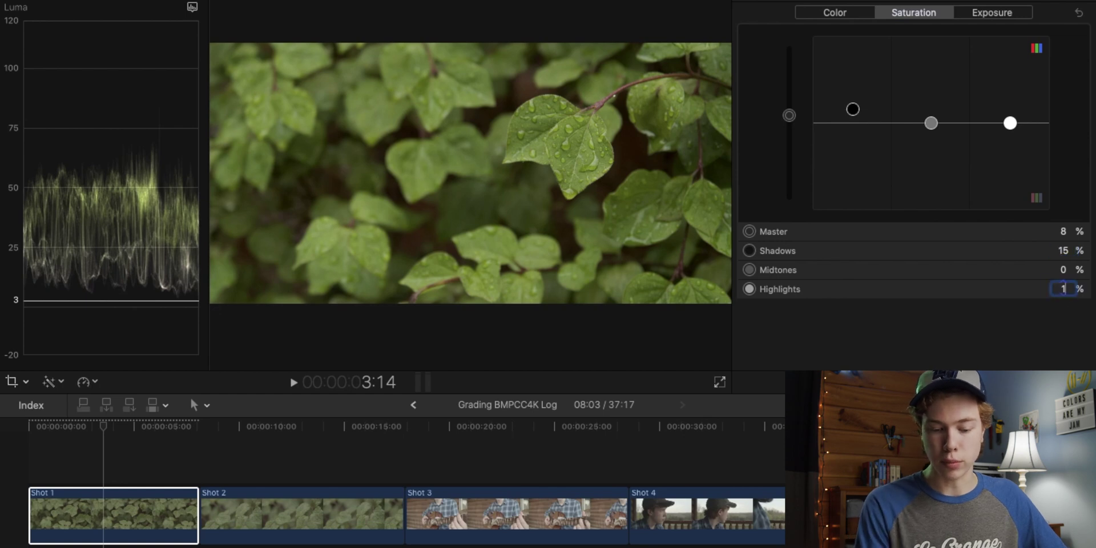
pyautogui.press('Return')
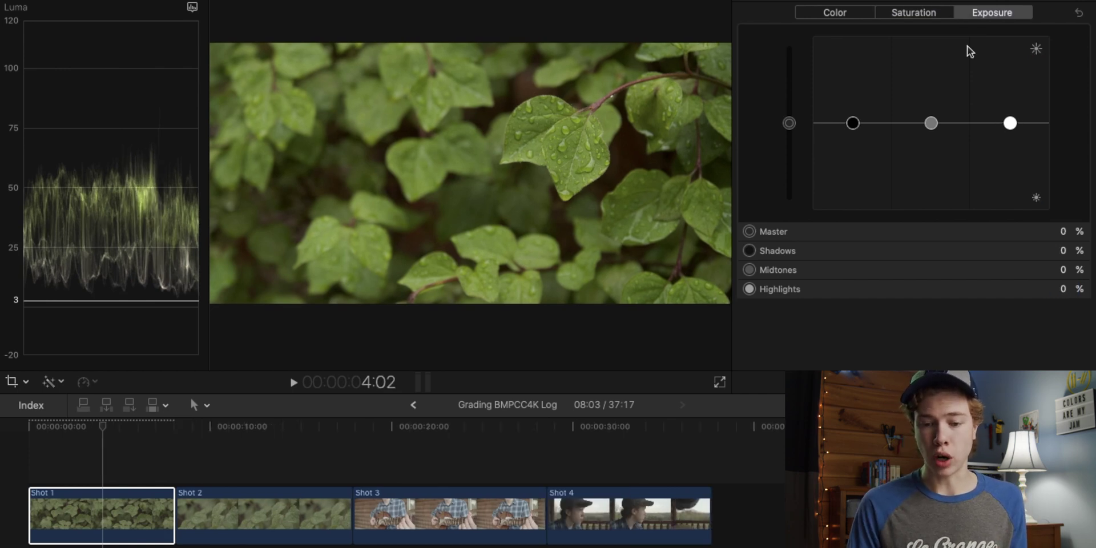
# Step: Set Shot 1's exposure to Highlights 35%, Midtones -8%, Shadows -4%, then toggle the correction to compare
pyautogui.press('super+4')
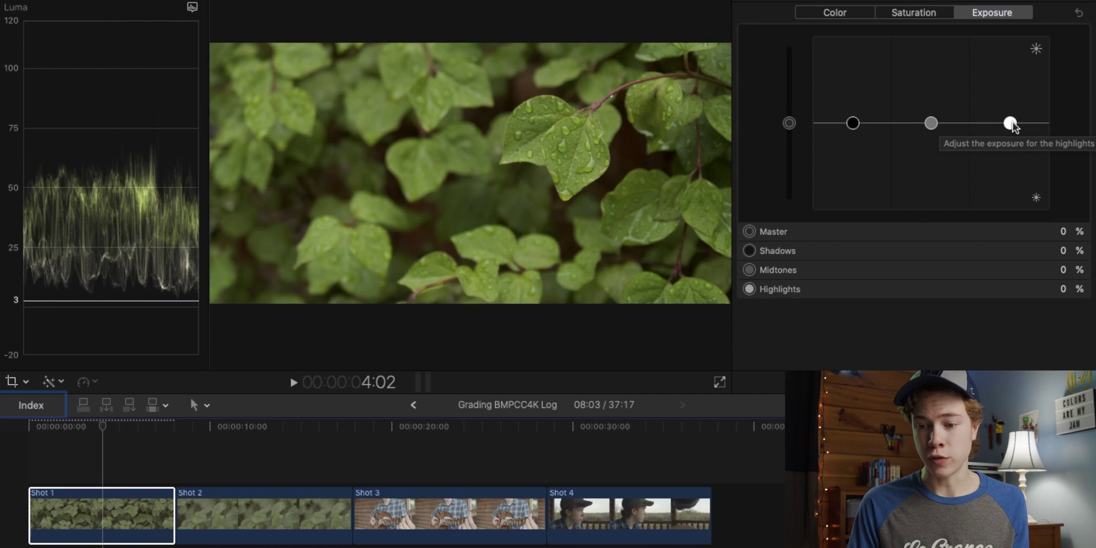
pyautogui.moveTo(1011, 124); pyautogui.dragTo(1012, 104)
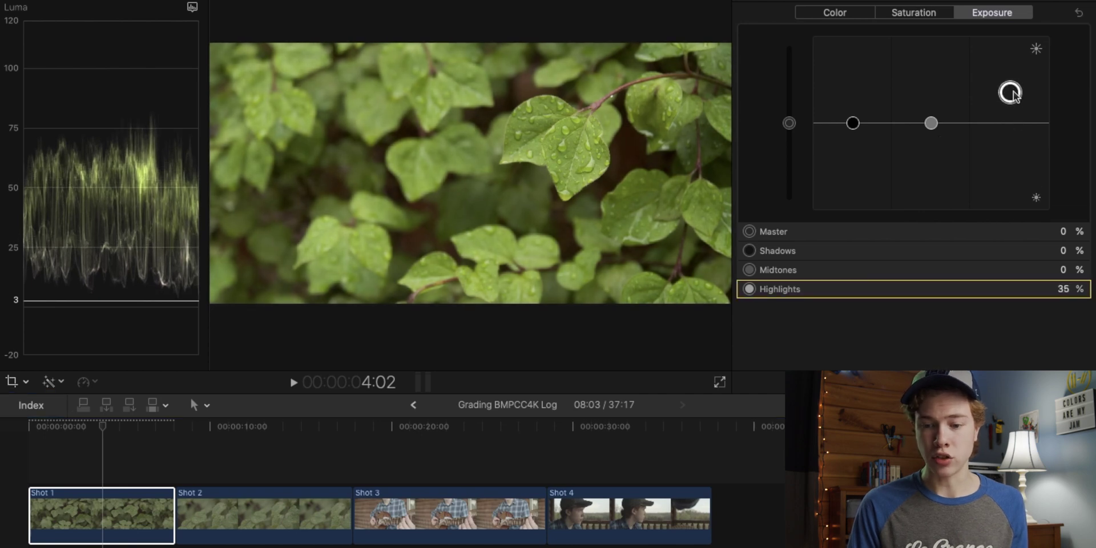
pyautogui.moveTo(931, 123); pyautogui.dragTo(931, 129)
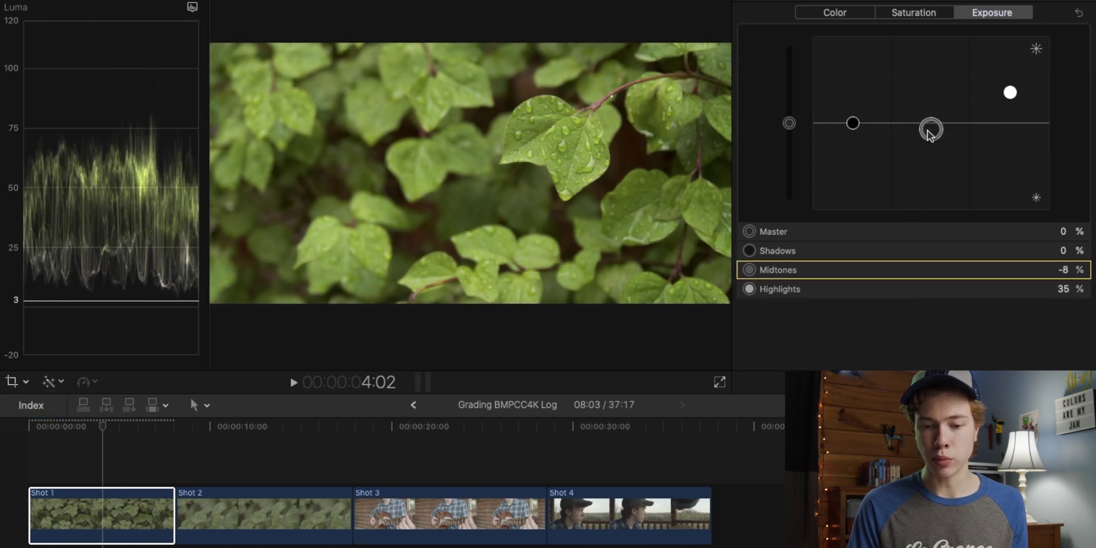
pyautogui.click(854, 124)
pyautogui.moveTo(855, 131); pyautogui.dragTo(857, 135)
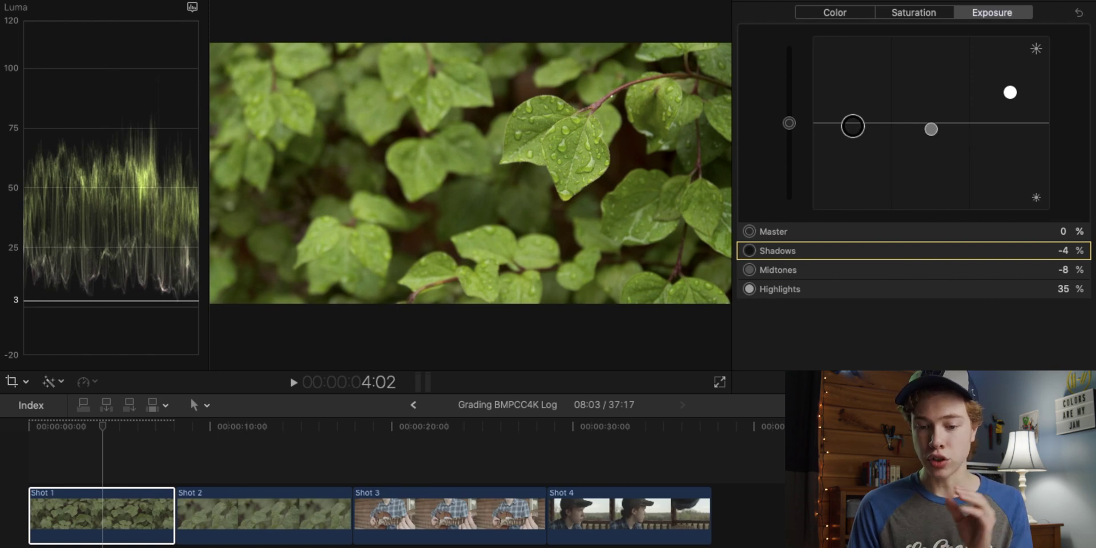
pyautogui.press('super+alt+b')
pyautogui.press('super+alt+b')
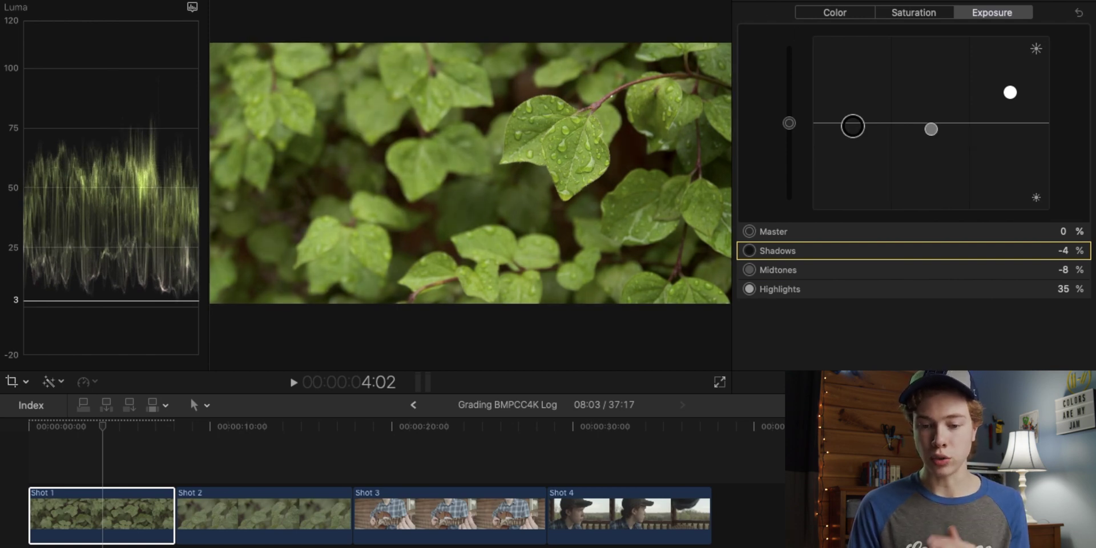
pyautogui.press('super+alt+b')
pyautogui.press('super+alt+b')
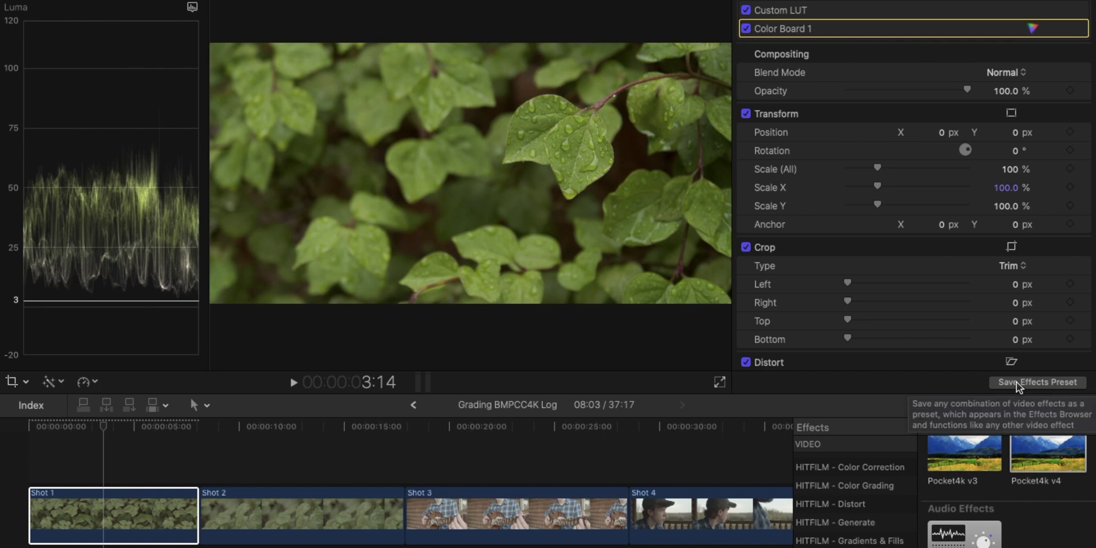
# Step: Open the Save Effects Preset dialog for Shot 1 and close it without saving
pyautogui.click(1017, 382)
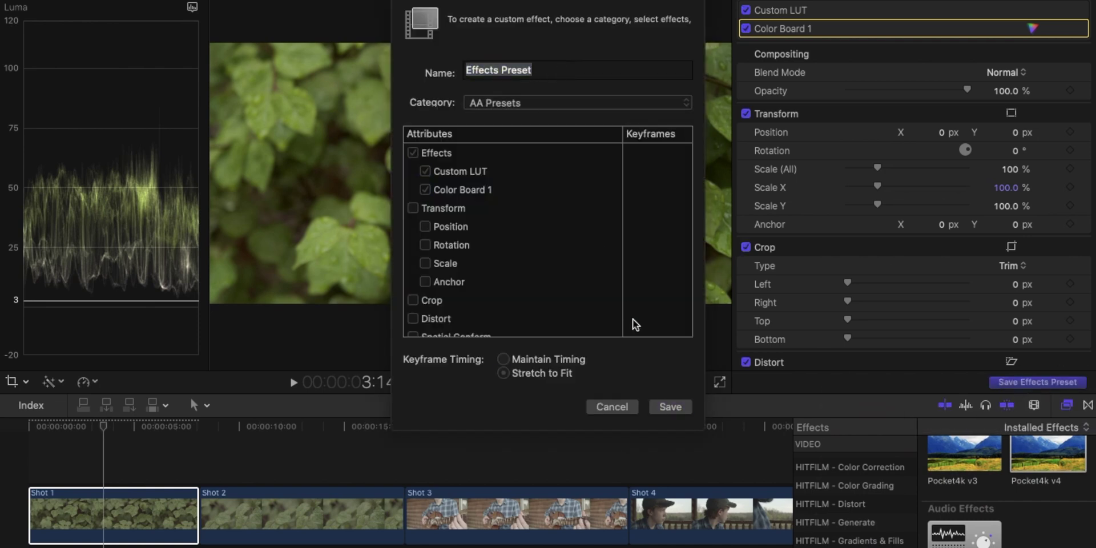
pyautogui.click(612, 406)
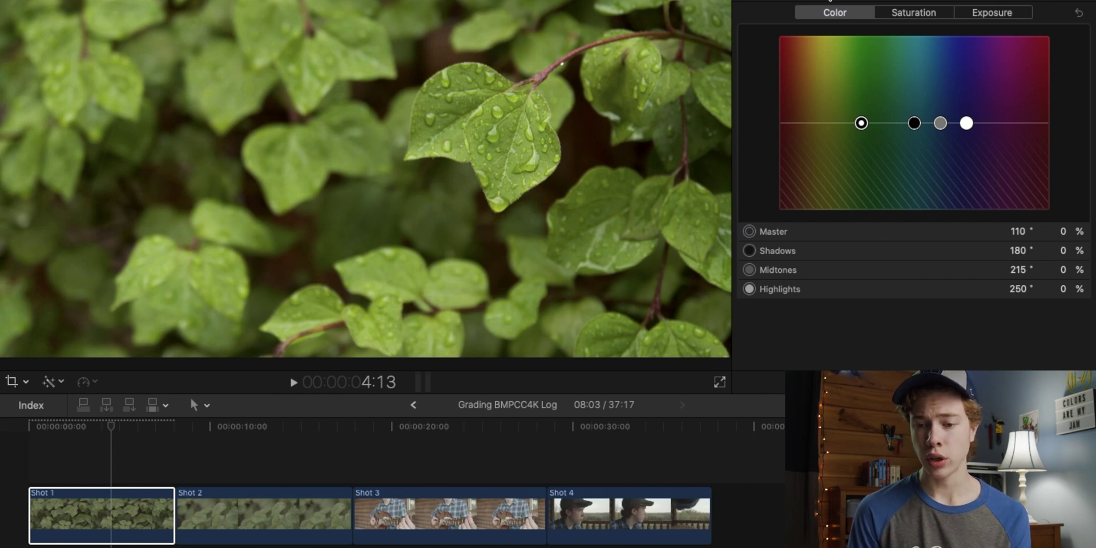
# Step: Add a second Color Board tinting midtones and shadows blue, then add Hue/Saturation Curves
pyautogui.click(811, 3)
pyautogui.click(815, 57)
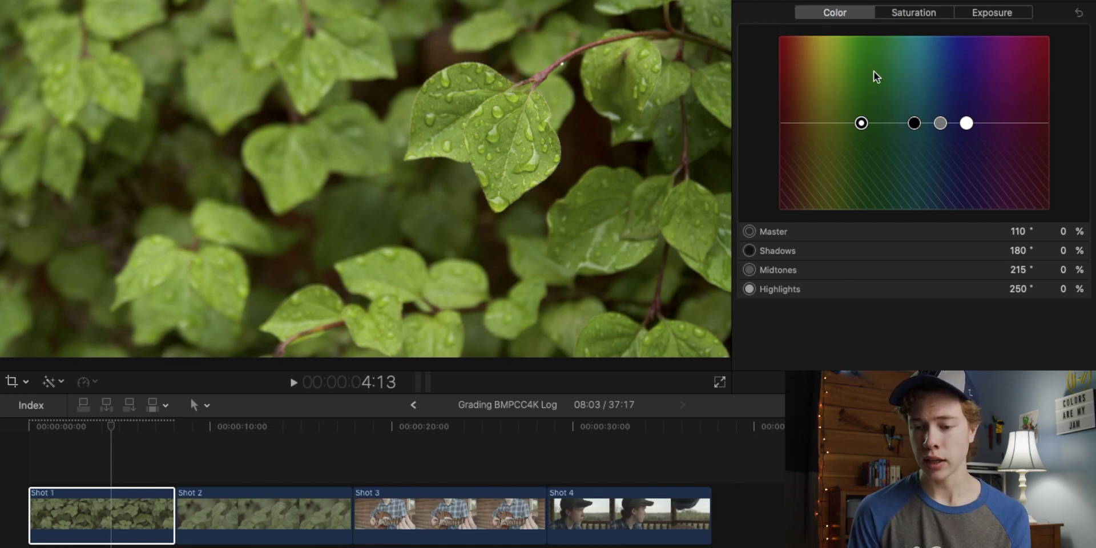
pyautogui.moveTo(940, 122)
pyautogui.mouseDown()
pyautogui.moveTo(914, 124)
pyautogui.moveTo(943, 123)
pyautogui.mouseUp()
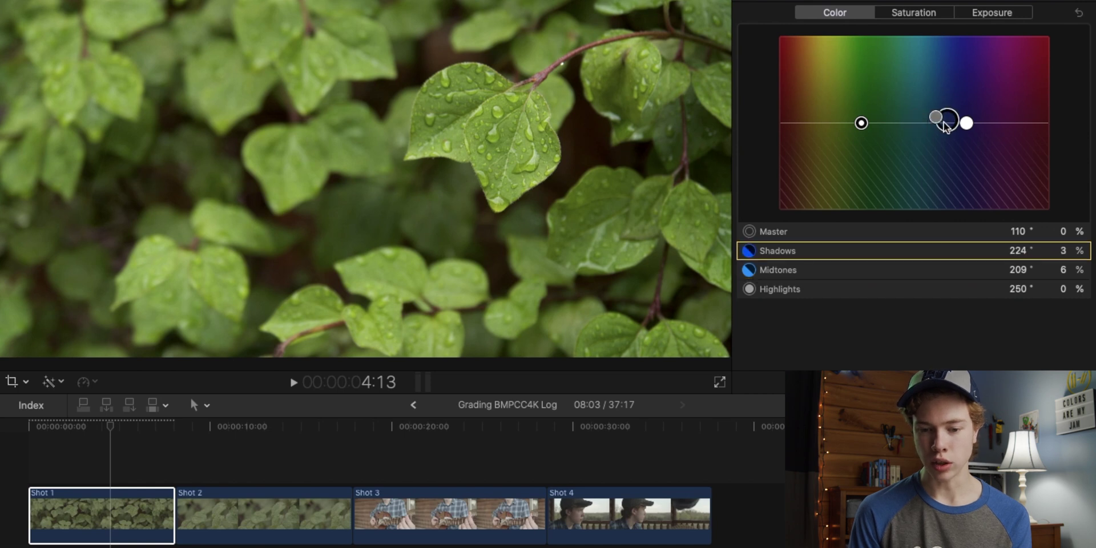
pyautogui.click(866, 8)
pyautogui.click(813, 108)
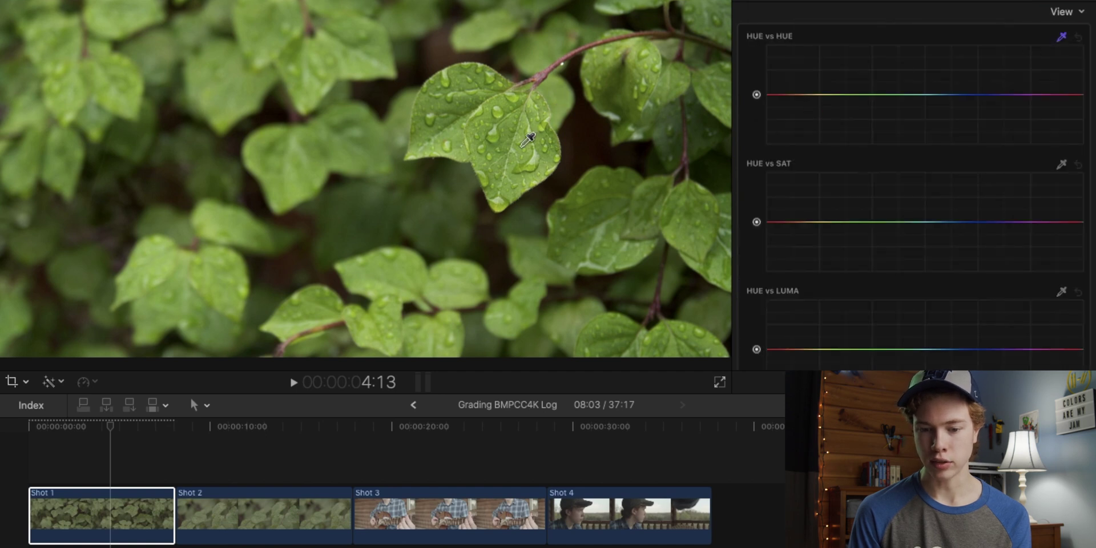
# Step: Sample the leaf green on the Hue vs Hue curve, shift it slightly, and paste Shot 1's grade onto Shot 2
pyautogui.click(526, 134)
pyautogui.moveTo(841, 100); pyautogui.dragTo(841, 101)
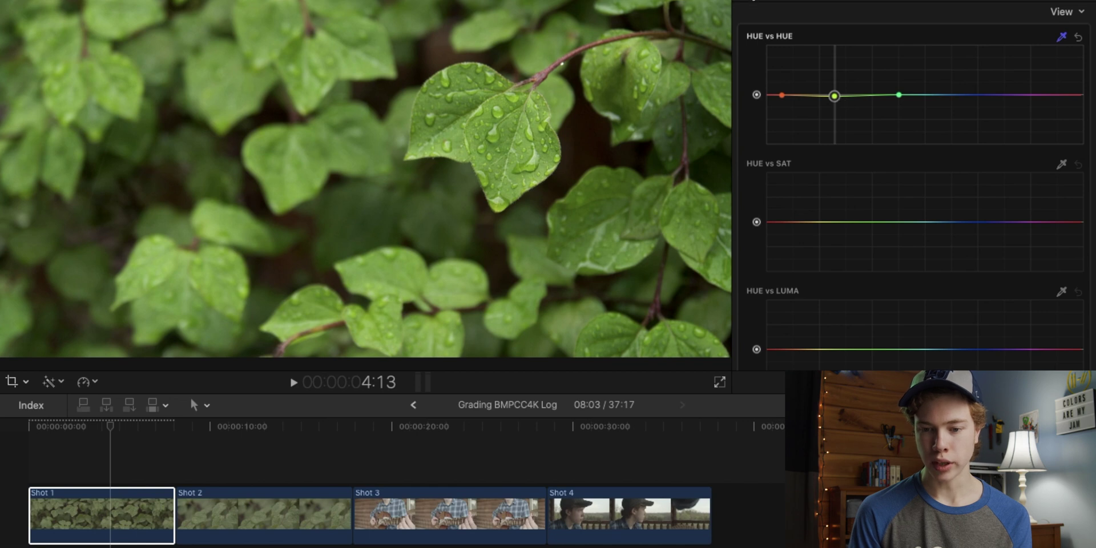
pyautogui.press('super+2')
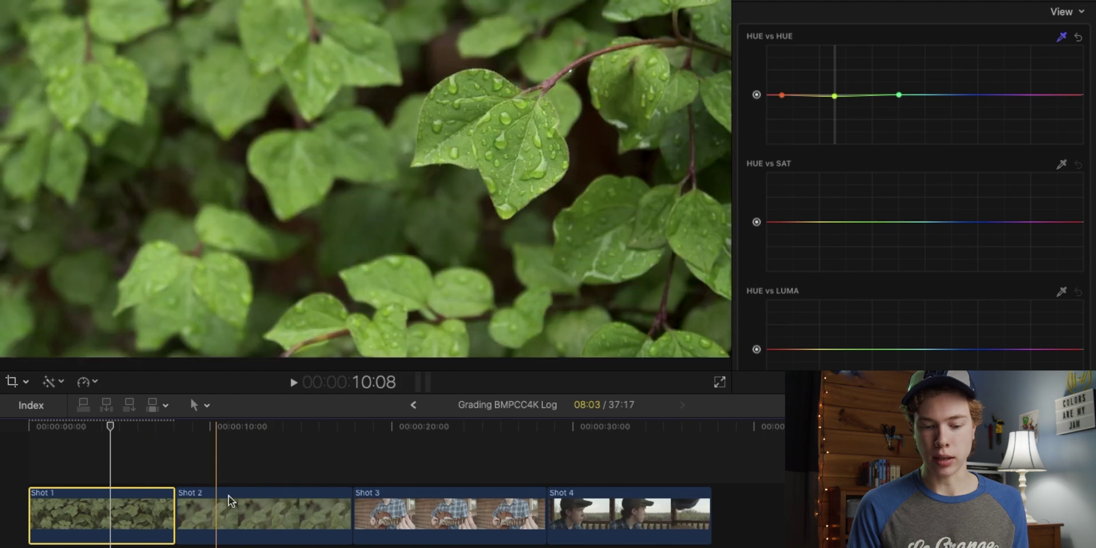
pyautogui.click(239, 500)
pyautogui.press('shift+super+v')
pyautogui.press('Return')
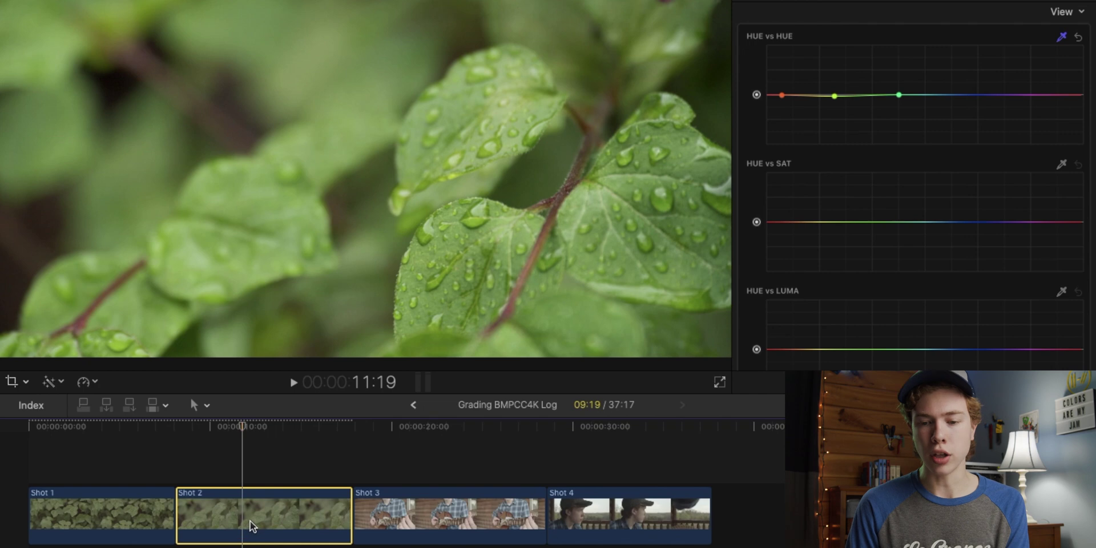
# Step: In Color Board 1, set Shot 2's exposure to Midtones -26%, Highlights 48%, Shadows -9%
pyautogui.click(797, 1)
pyautogui.click(789, 20)
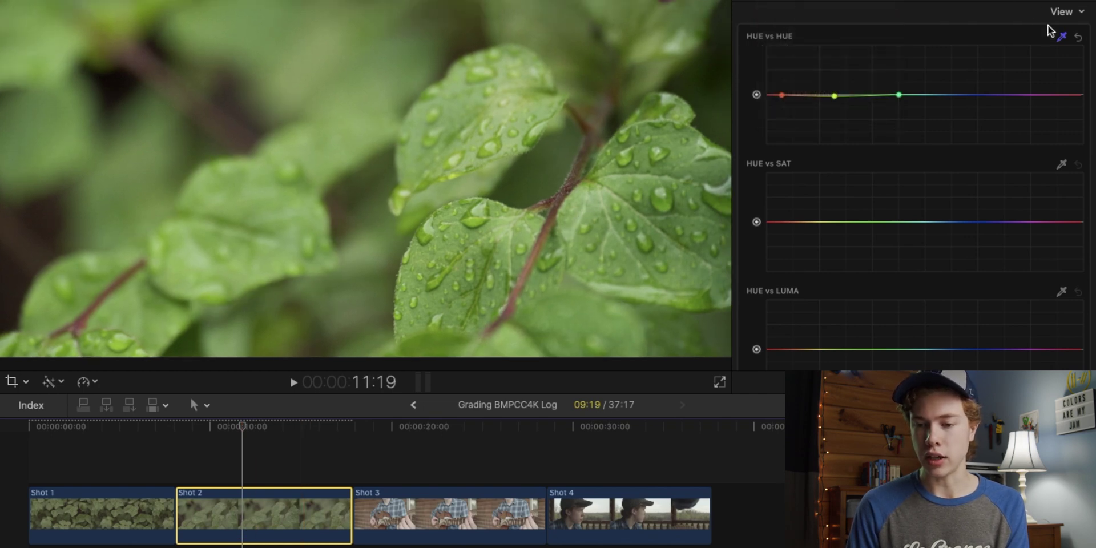
pyautogui.click(988, 17)
pyautogui.click(934, 130)
pyautogui.moveTo(935, 129); pyautogui.dragTo(928, 147)
pyautogui.press('super+7')
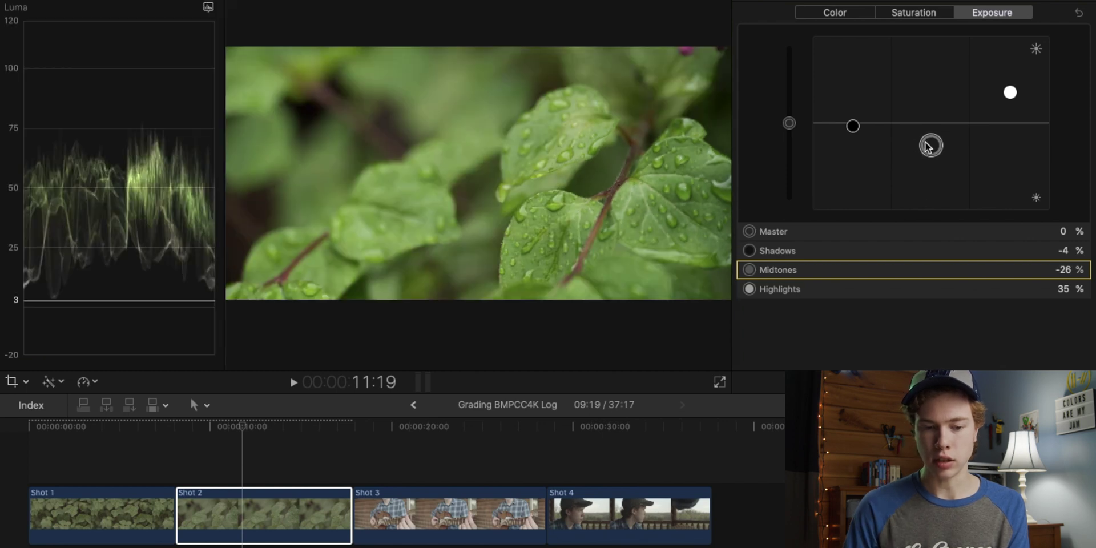
pyautogui.moveTo(1010, 92); pyautogui.dragTo(1010, 81)
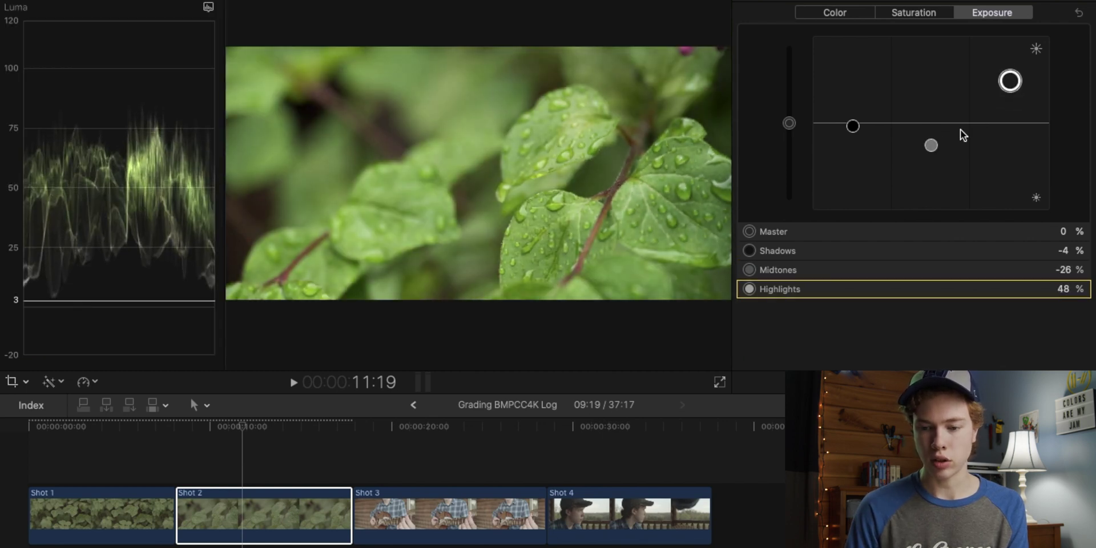
pyautogui.moveTo(853, 126); pyautogui.dragTo(854, 131)
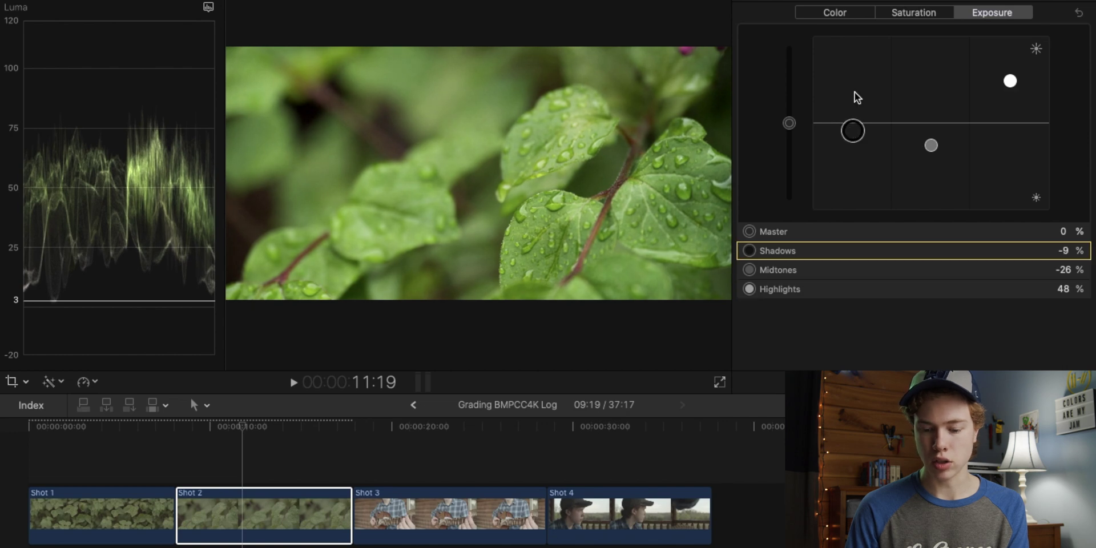
pyautogui.press('super+7')
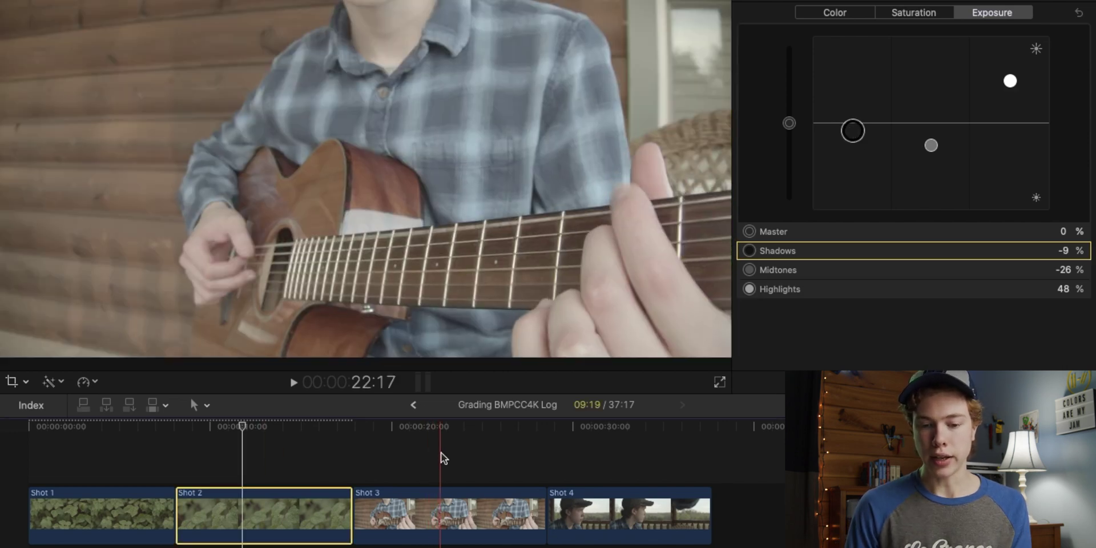
# Step: Select and review Shot 3, then set its Custom LUT to Blackmagic Pocket 4K
pyautogui.click(443, 456)
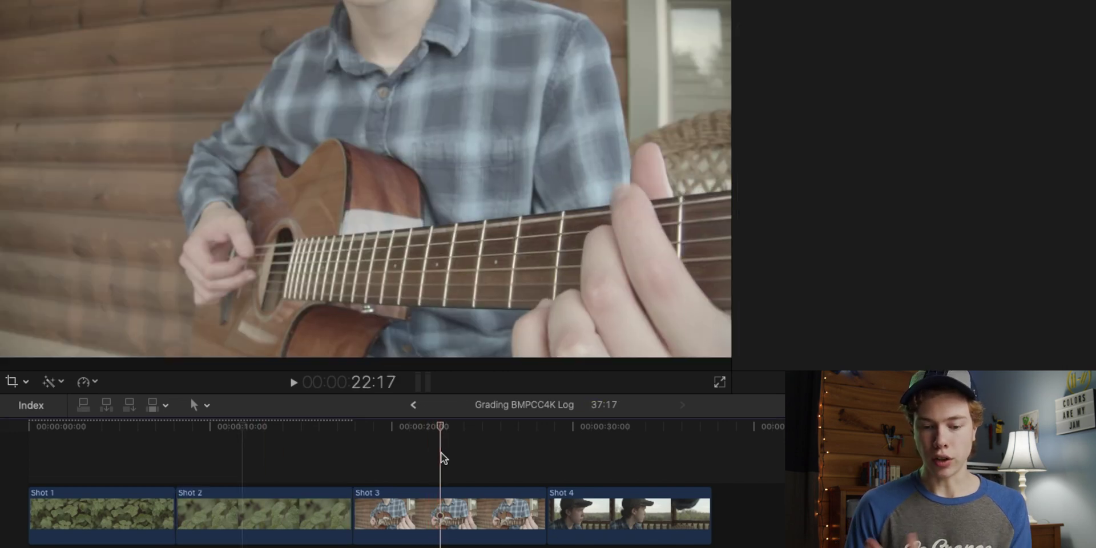
pyautogui.press('super+6')
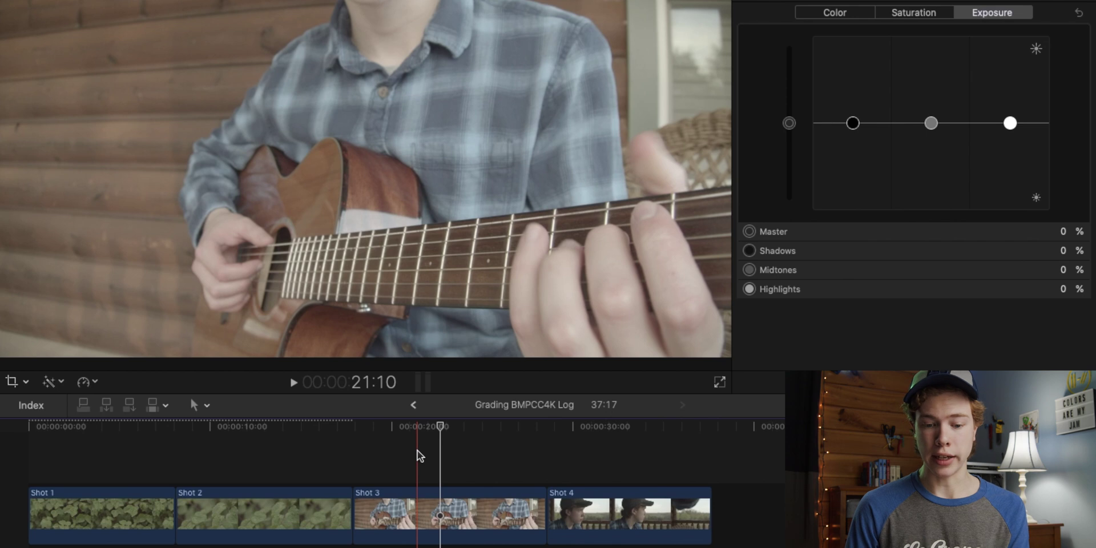
pyautogui.press('space')
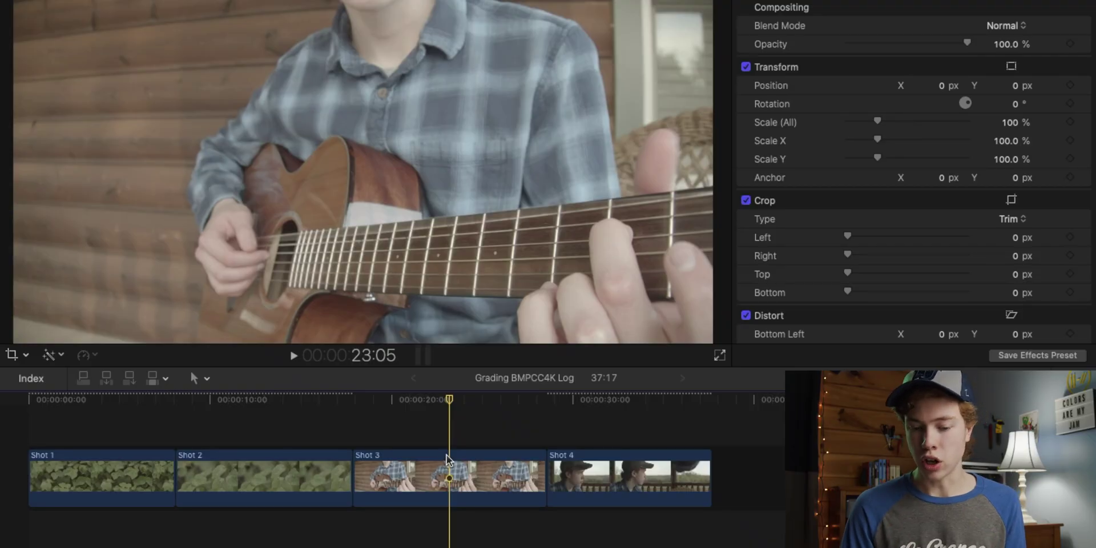
pyautogui.click(443, 460)
pyautogui.scroll(2, 810, 39)
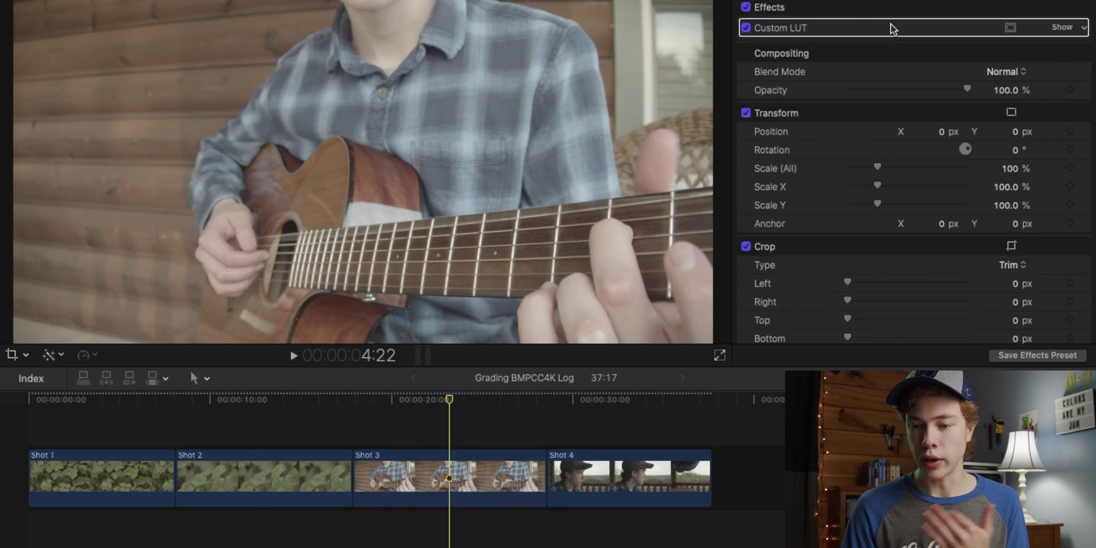
pyautogui.click(1062, 27)
pyautogui.click(984, 47)
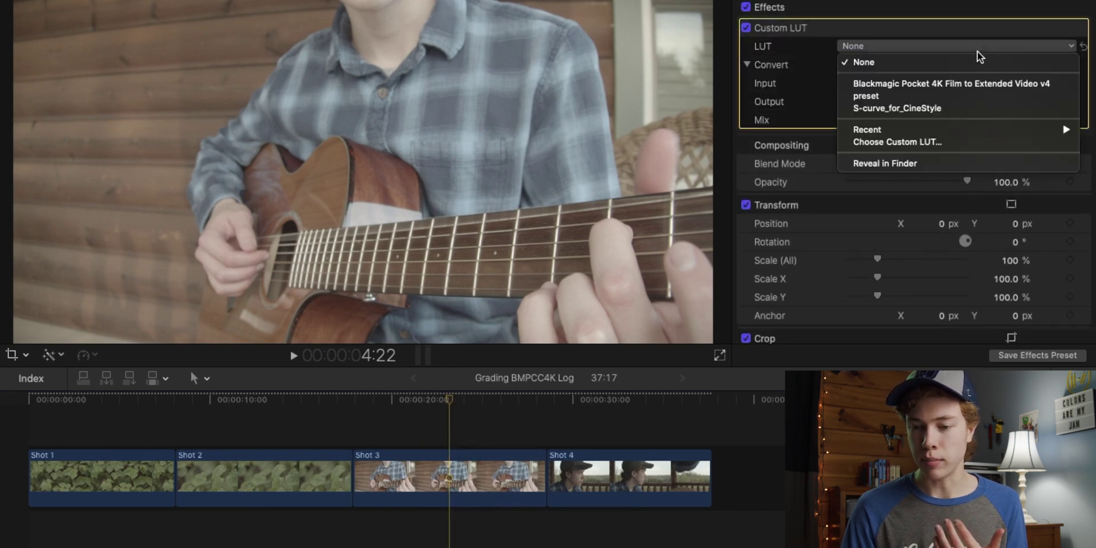
pyautogui.click(953, 82)
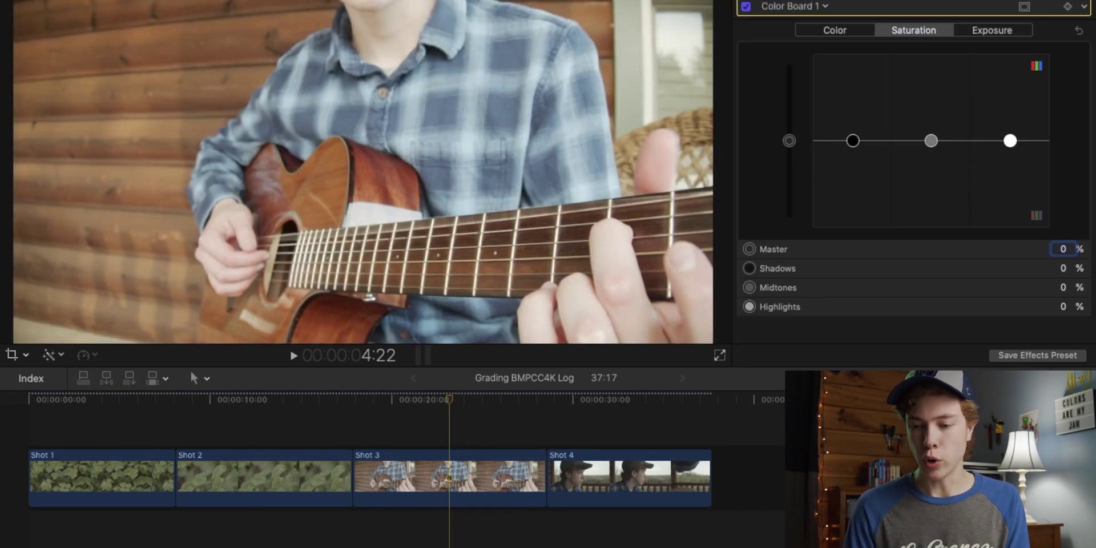
# Step: Set Shot 3's saturation to Master 8%, Shadows 15% and Highlights 15%
pyautogui.write('8')
pyautogui.press('Return')
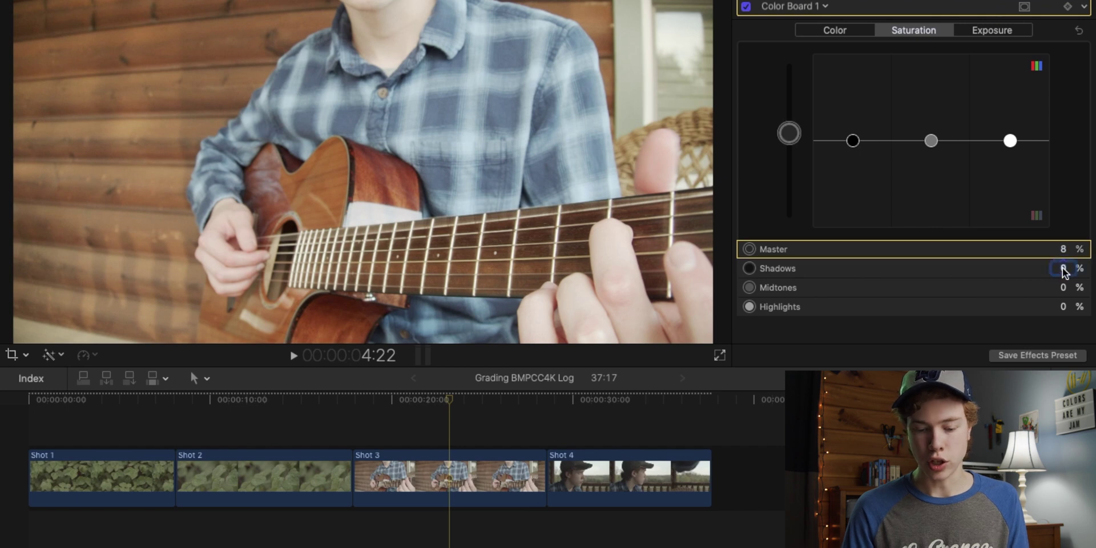
pyautogui.click(1063, 269)
pyautogui.write('15')
pyautogui.press('Return')
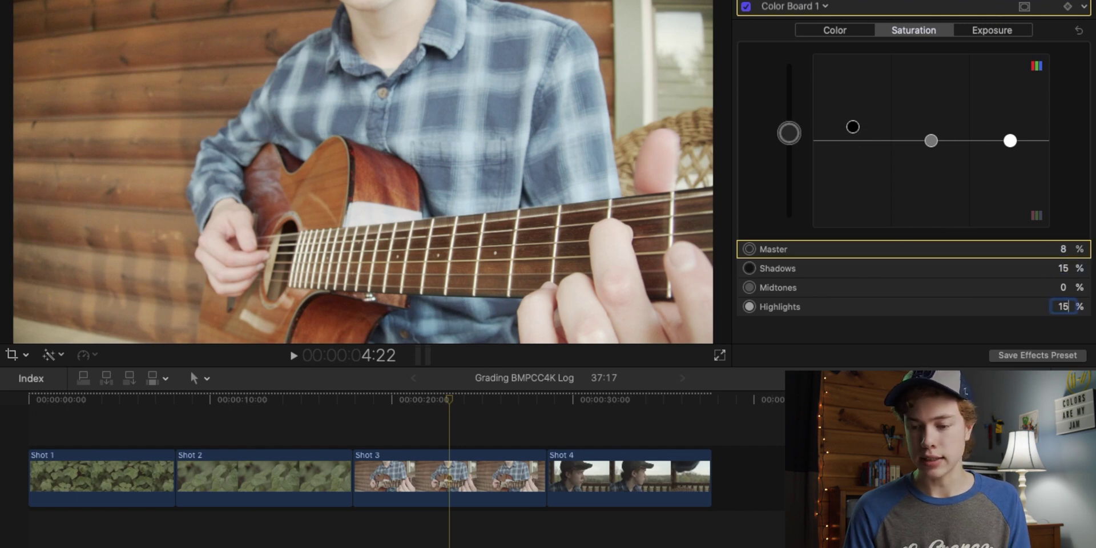
pyautogui.click(1068, 306)
pyautogui.write('15')
pyautogui.press('Return')
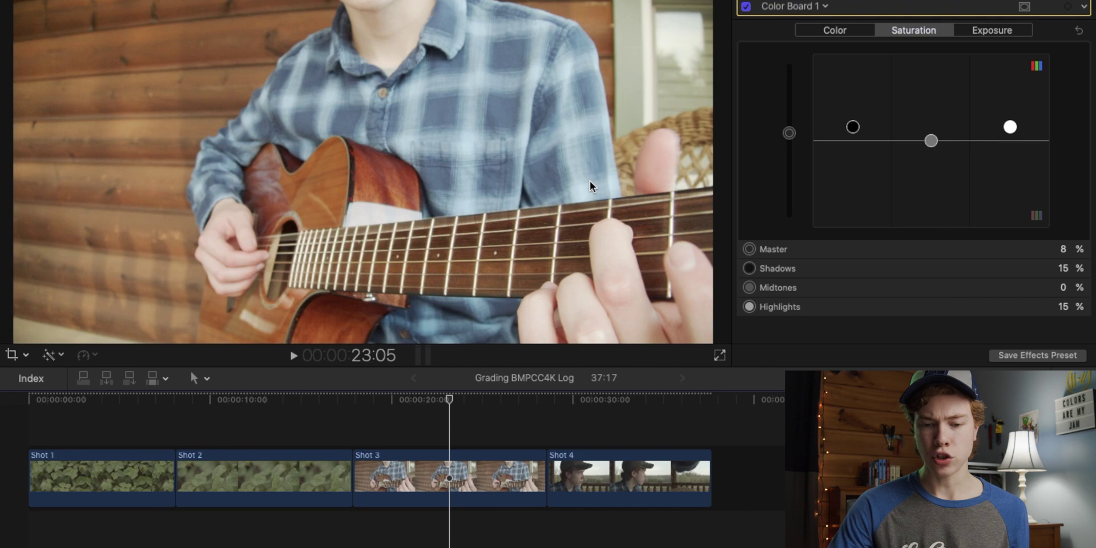
# Step: Set Shot 3's exposure to Highlights -2%, Midtones -23%, Shadows -5%, and add a second Custom LUT
pyautogui.press('super+7')
pyautogui.click(988, 31)
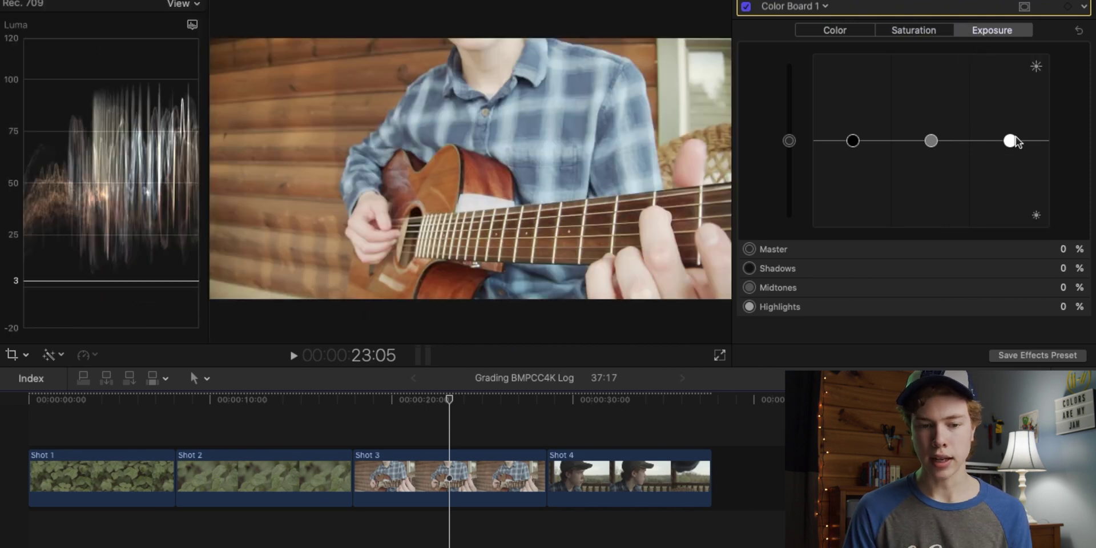
pyautogui.moveTo(1011, 140); pyautogui.dragTo(1011, 143)
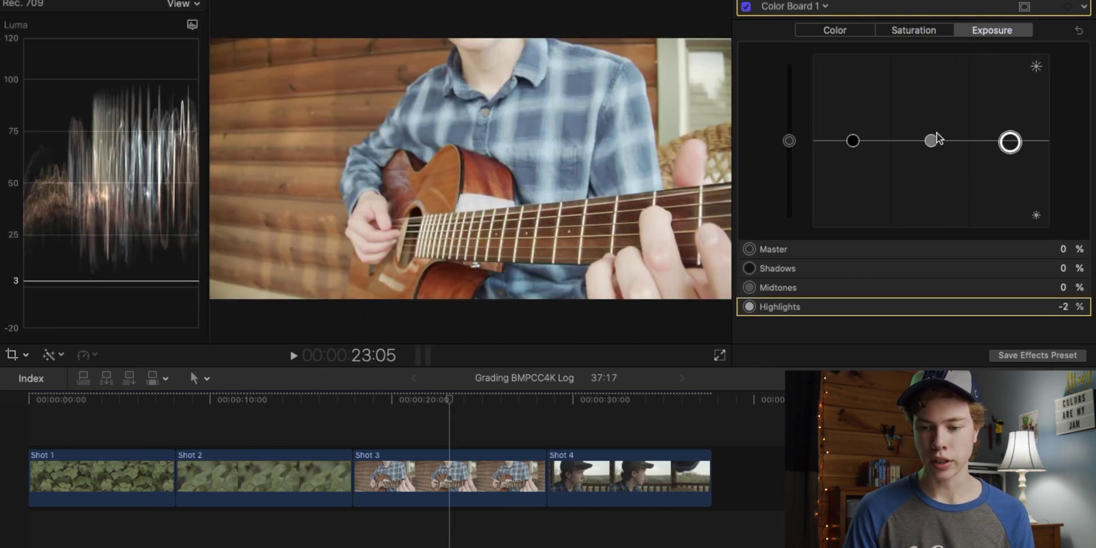
pyautogui.moveTo(930, 141); pyautogui.dragTo(930, 160)
pyautogui.moveTo(853, 141); pyautogui.dragTo(853, 145)
pyautogui.click(930, 160)
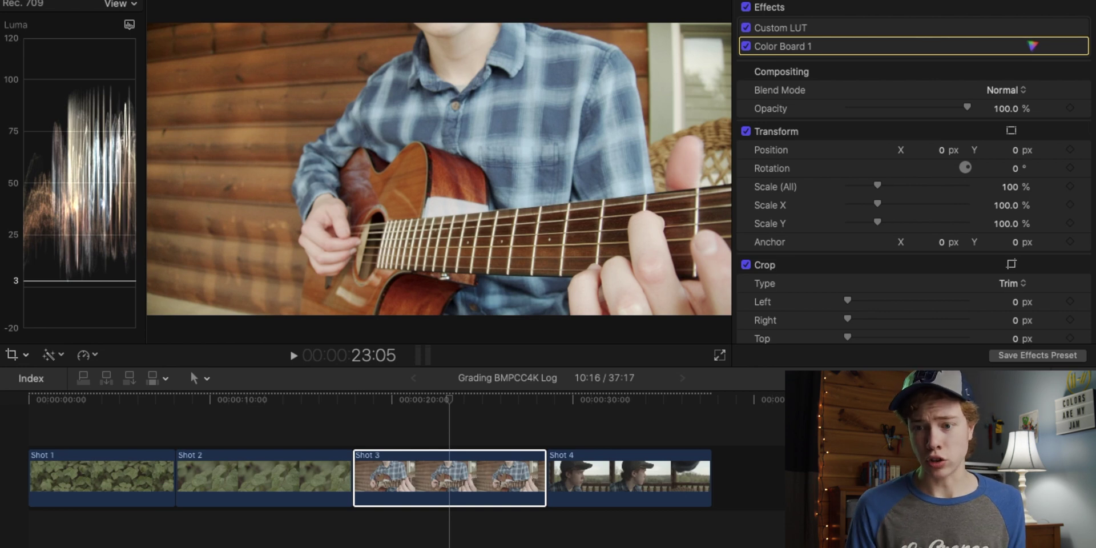
pyautogui.moveTo(856, 474); pyautogui.dragTo(479, 479)
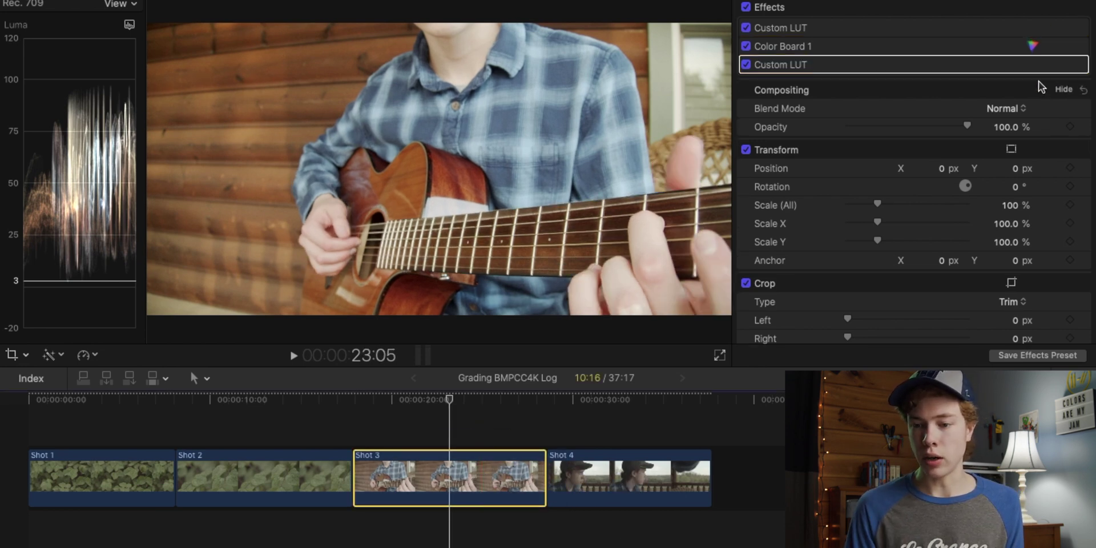
# Step: Set the second Custom LUT to 'preset' with a mix of 0.8
pyautogui.click(1063, 64)
pyautogui.click(978, 83)
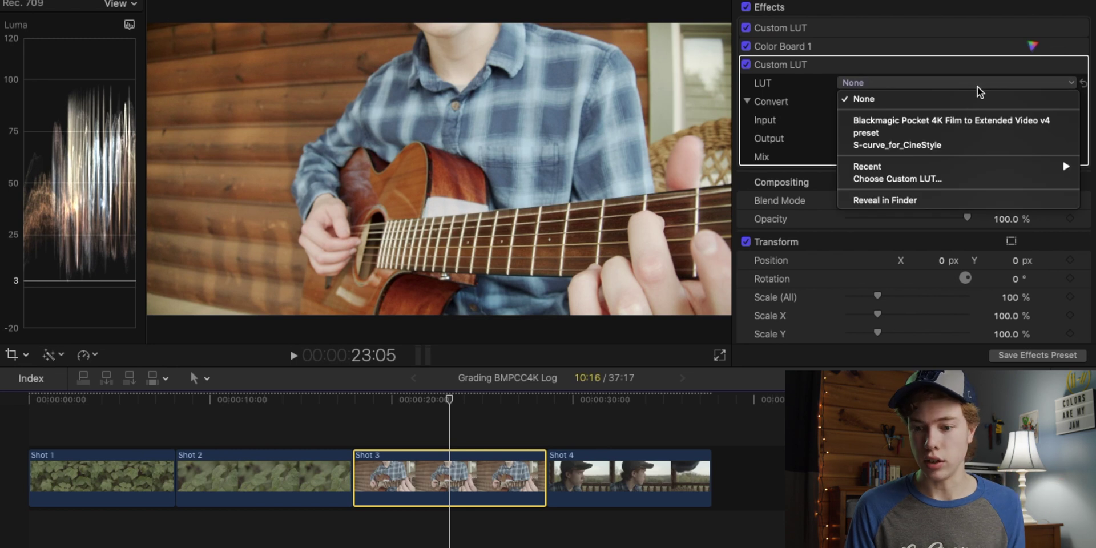
pyautogui.click(936, 134)
pyautogui.click(1014, 159)
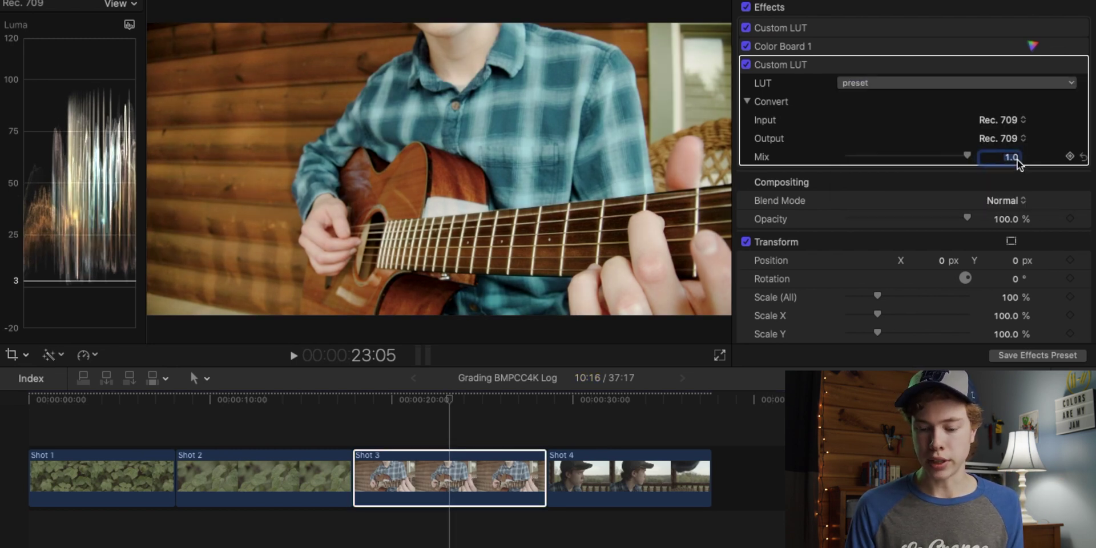
pyautogui.write('0.8')
pyautogui.press('Return')
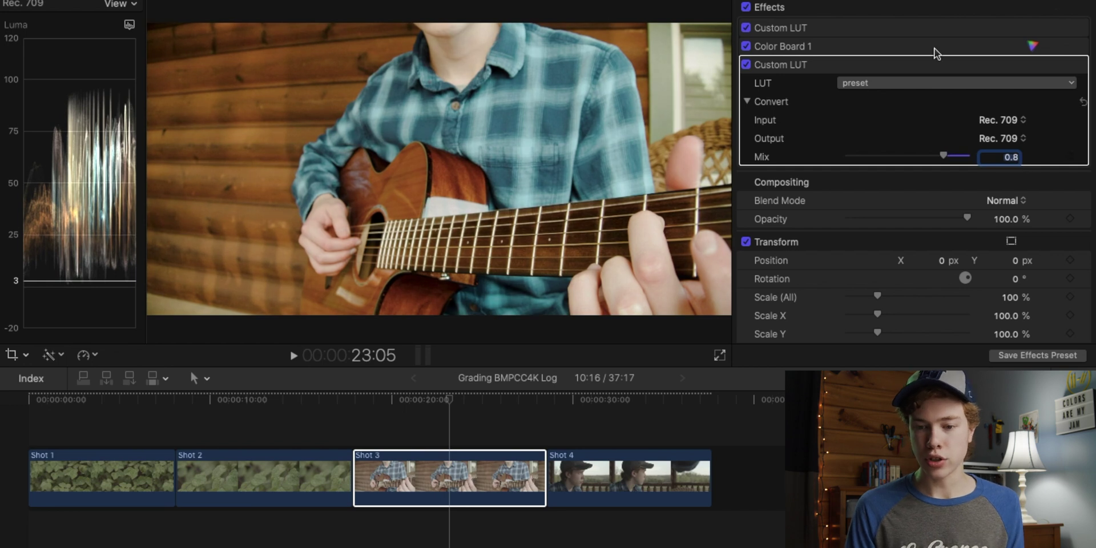
# Step: In Color Board 1, lift Shot 3's midtones exposure to -12% and shadows to -4%
pyautogui.click(879, 46)
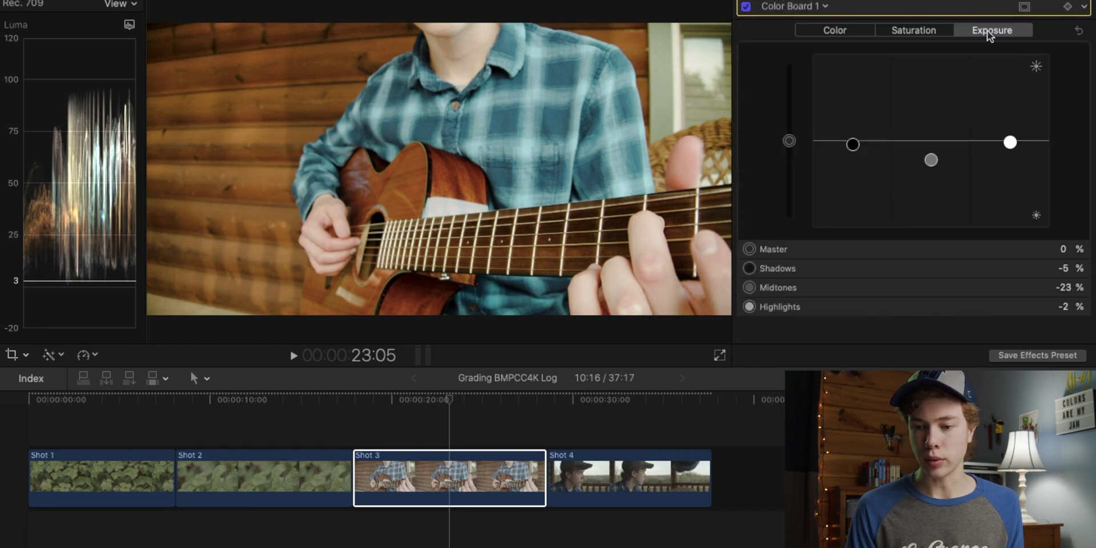
pyautogui.moveTo(934, 171); pyautogui.dragTo(932, 158)
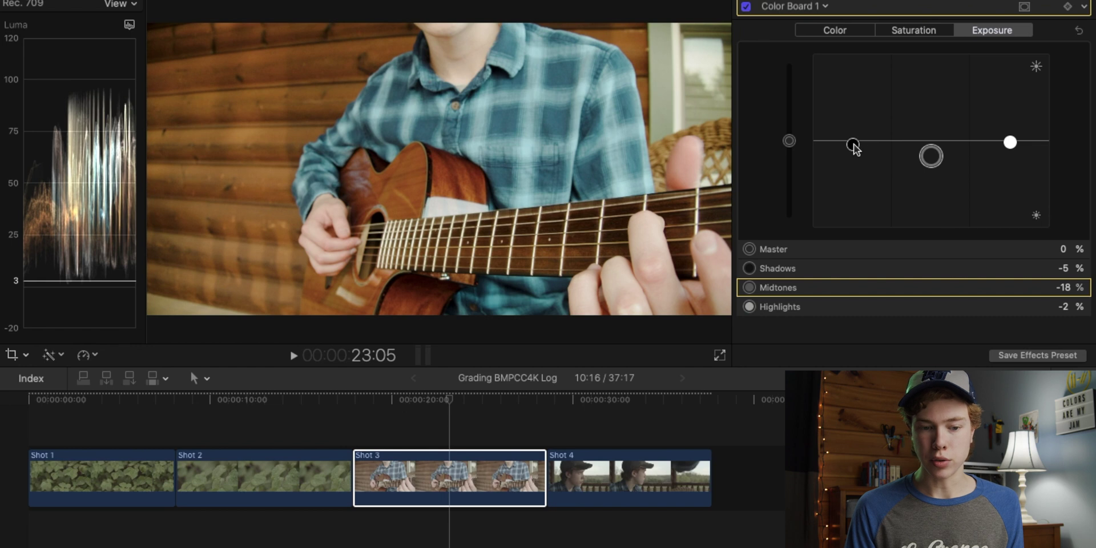
pyautogui.moveTo(854, 147); pyautogui.dragTo(854, 146)
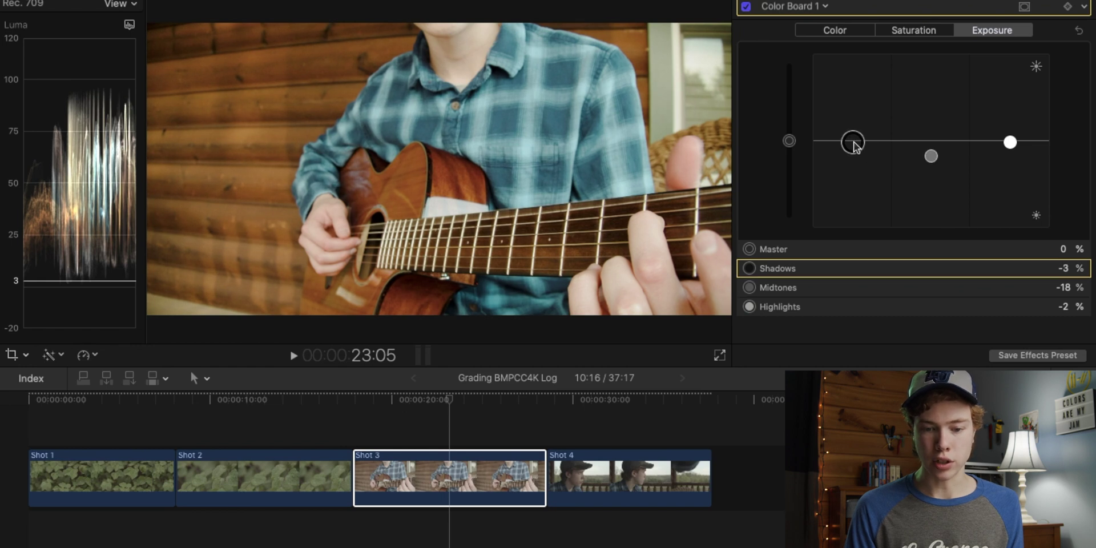
pyautogui.moveTo(931, 160); pyautogui.dragTo(934, 161)
pyautogui.press('super+6')
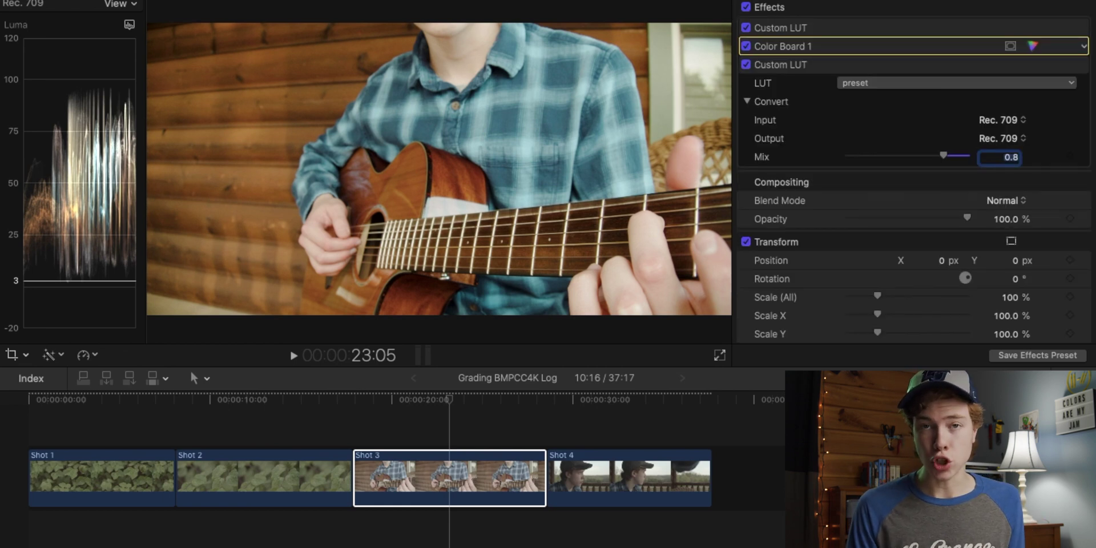
pyautogui.click(603, 425)
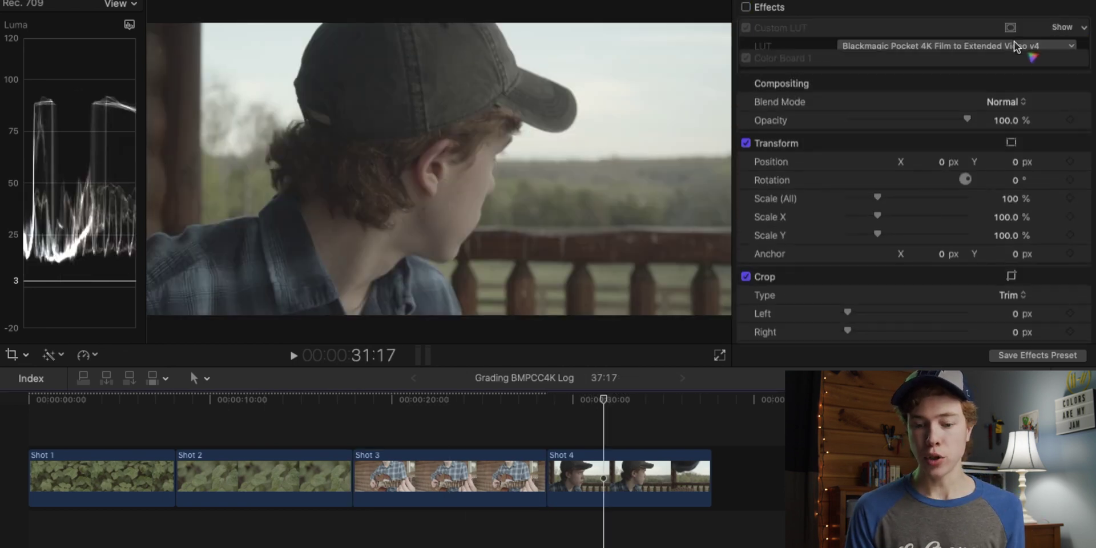
# Step: Re-enable Shot 3's effects and paste onto Shot 4, excluding Color Board 1 and the first Custom LUT
pyautogui.click(746, 7)
pyautogui.press('c')
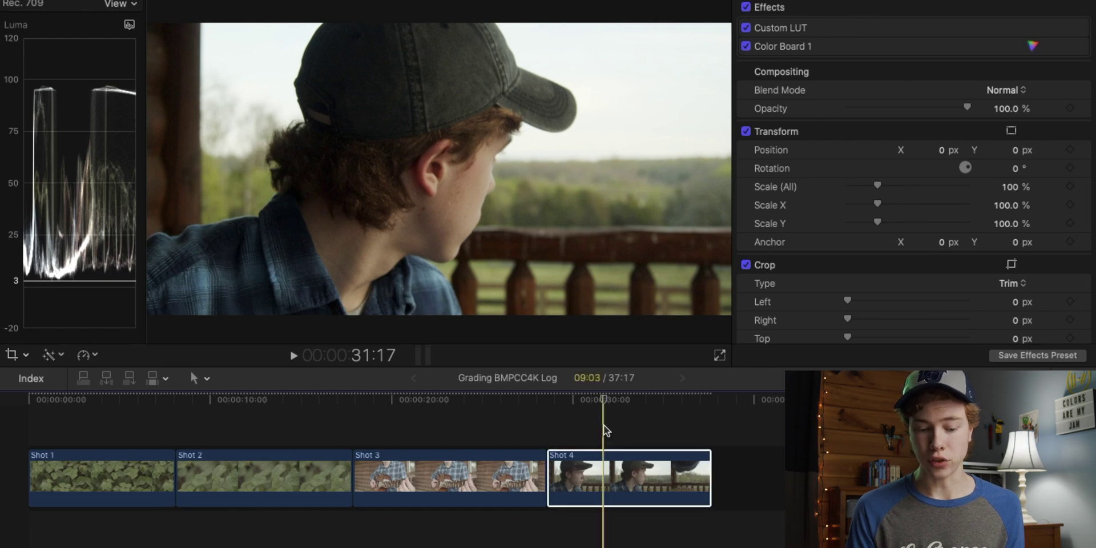
pyautogui.press('super+shift+v')
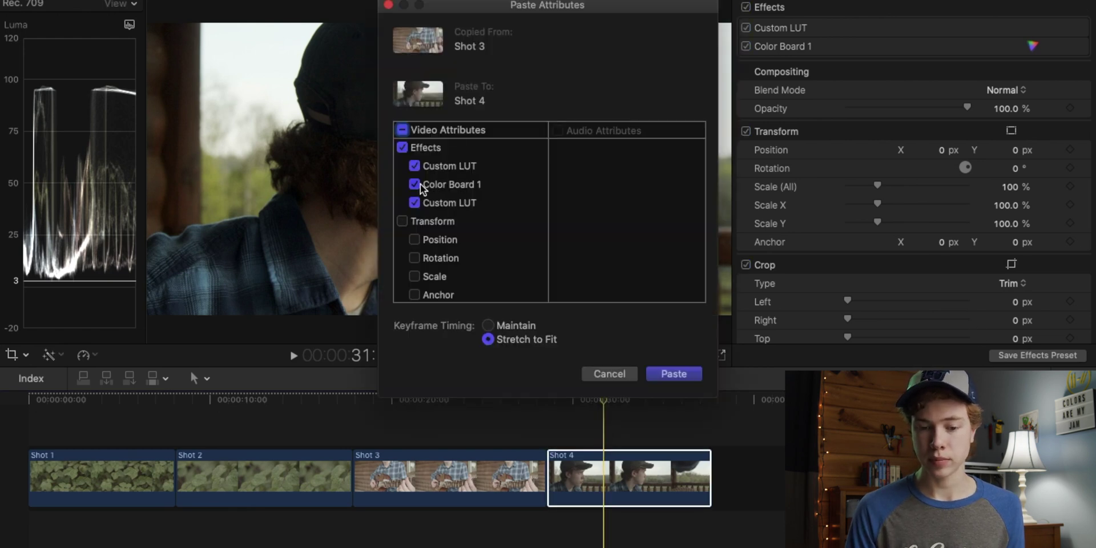
pyautogui.click(415, 183)
pyautogui.click(415, 166)
pyautogui.click(672, 373)
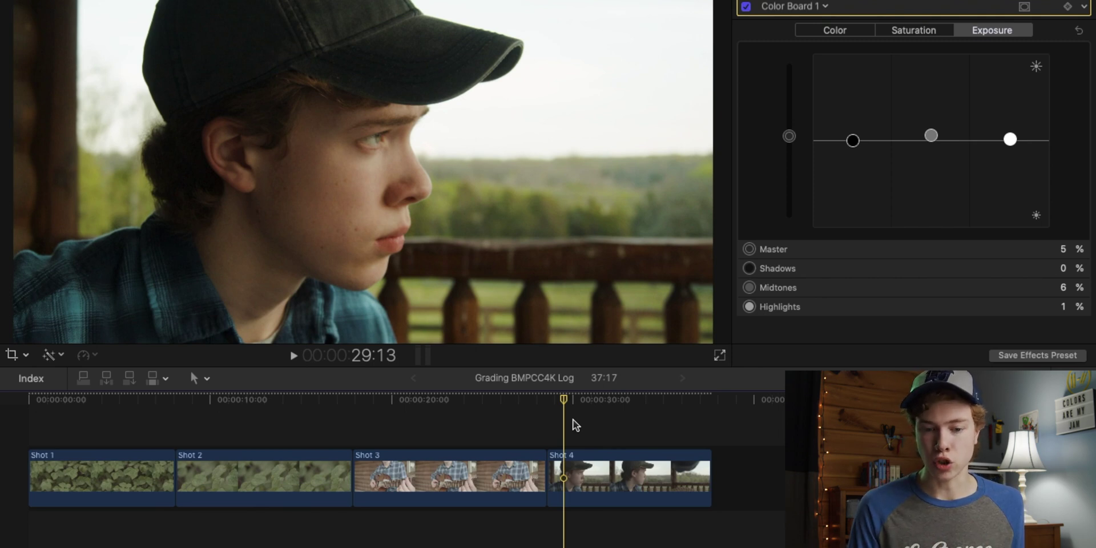
# Step: Apply a circular Shape Mask to Shot 4 and position it over the face
pyautogui.click(289, 347)
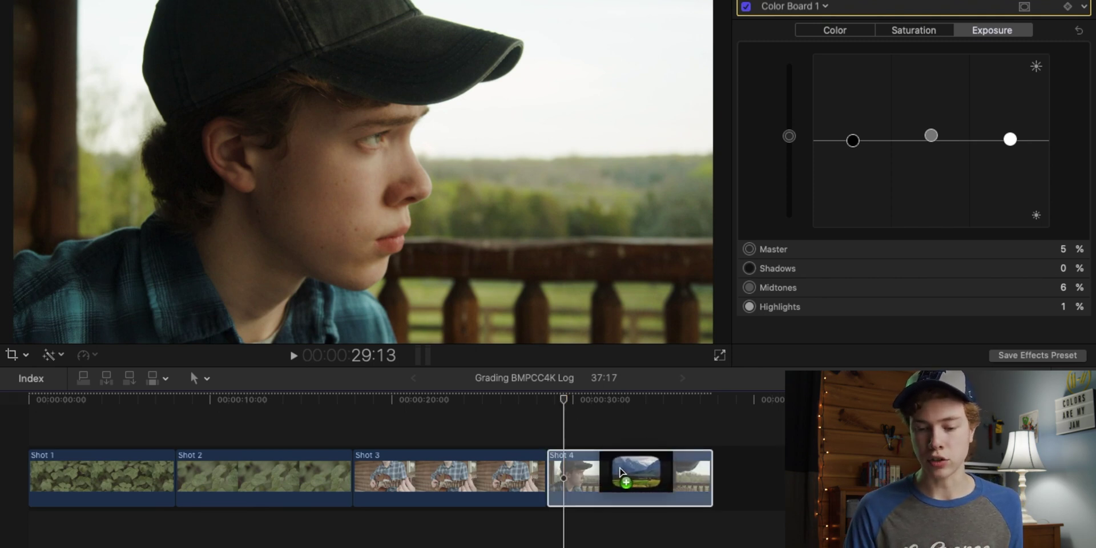
pyautogui.moveTo(621, 473); pyautogui.dragTo(621, 472)
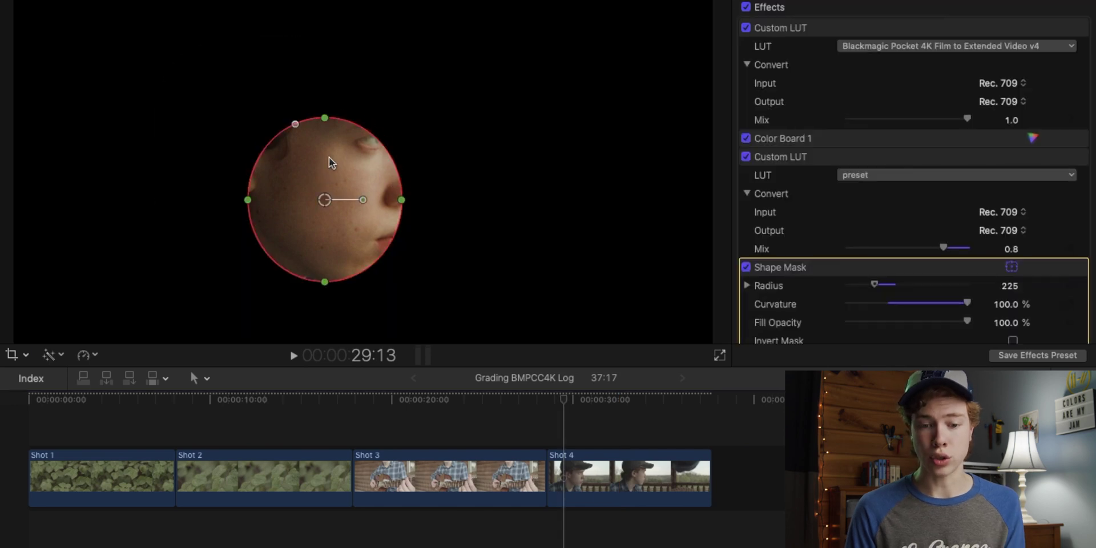
pyautogui.moveTo(326, 171)
pyautogui.mouseDown()
pyautogui.moveTo(345, 170)
pyautogui.moveTo(331, 172)
pyautogui.mouseUp()
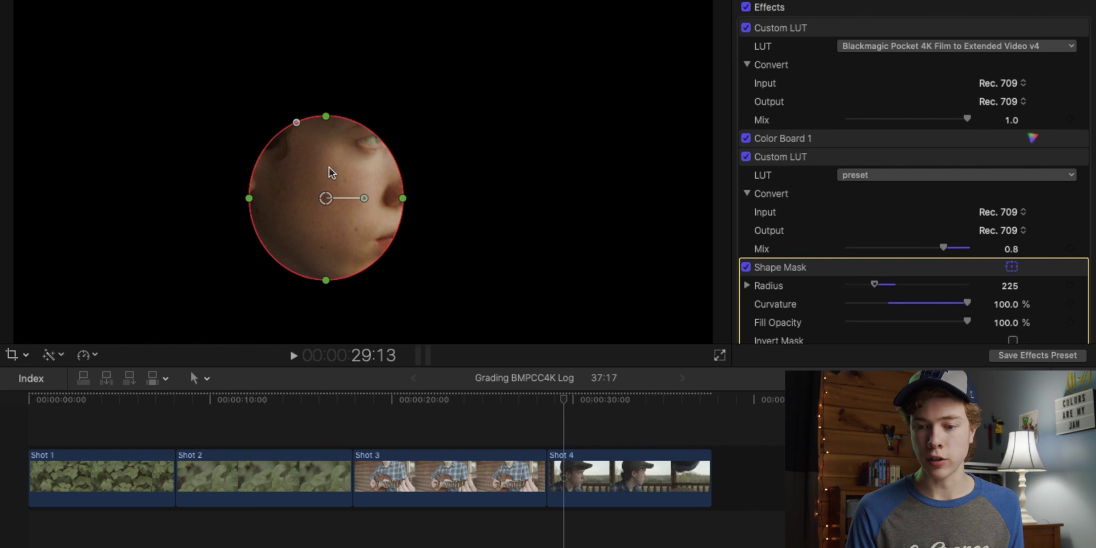
# Step: Show the Vectorscope with the Skin Tone Indicator on and widen the scope display
pyautogui.press('super+7')
pyautogui.click(195, 24)
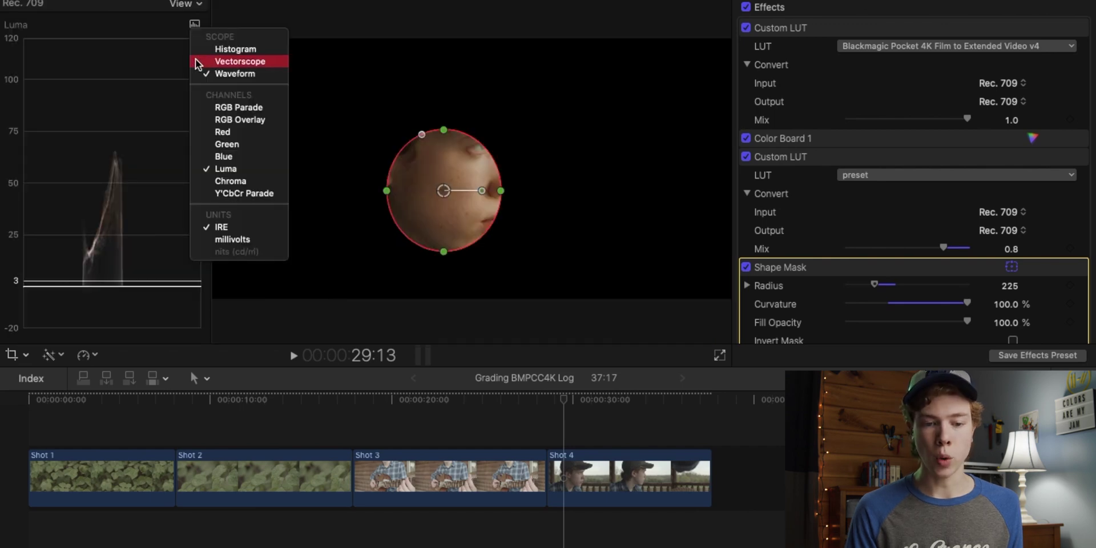
pyautogui.click(196, 63)
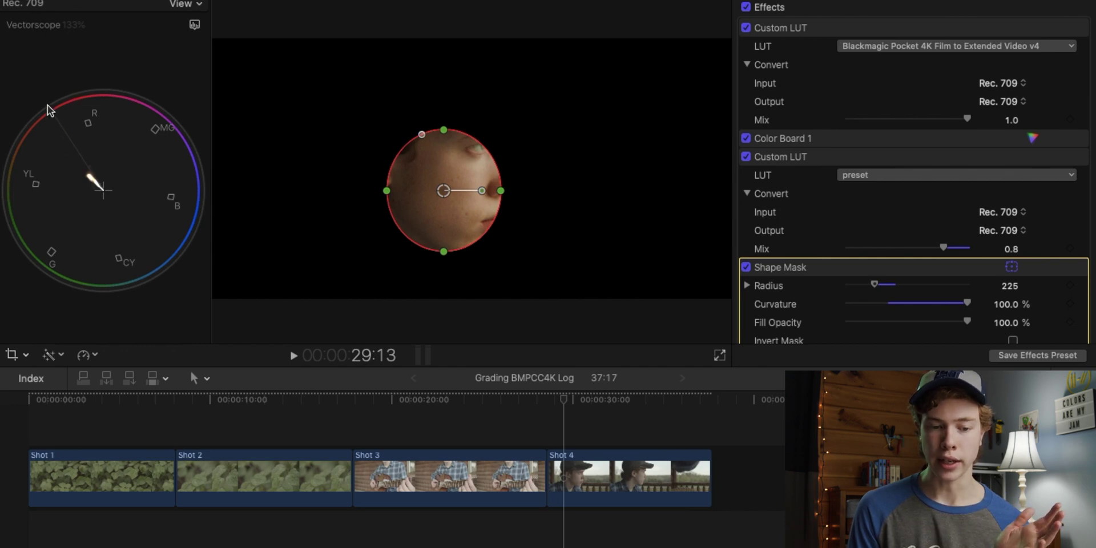
pyautogui.click(195, 24)
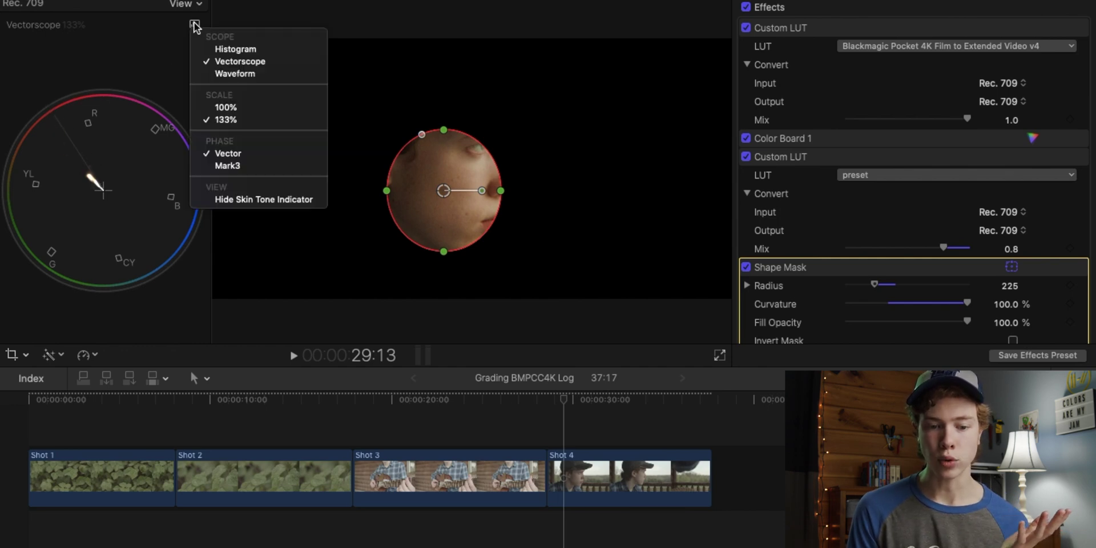
pyautogui.click(204, 197)
pyautogui.click(194, 24)
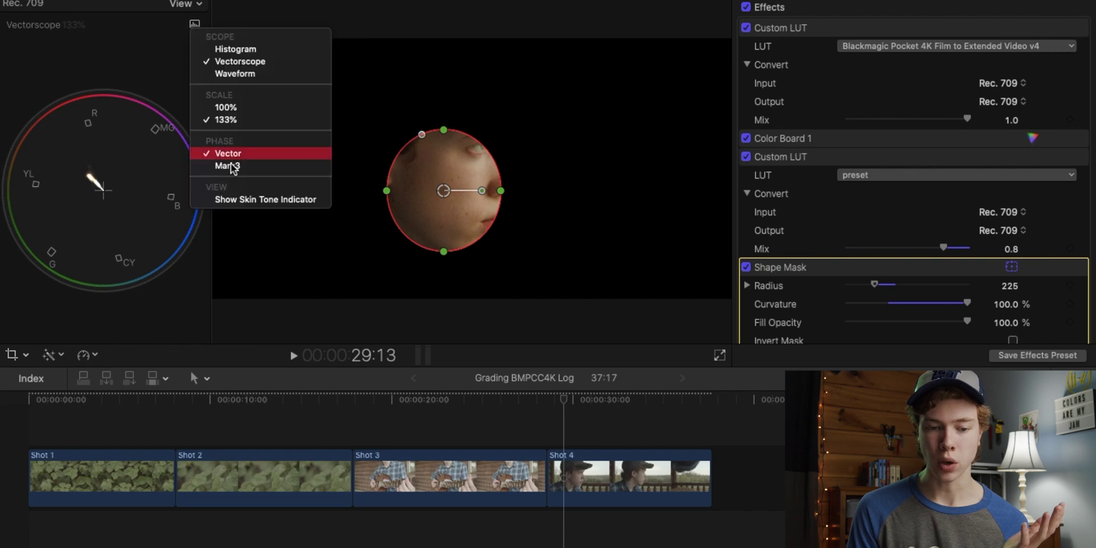
pyautogui.click(221, 198)
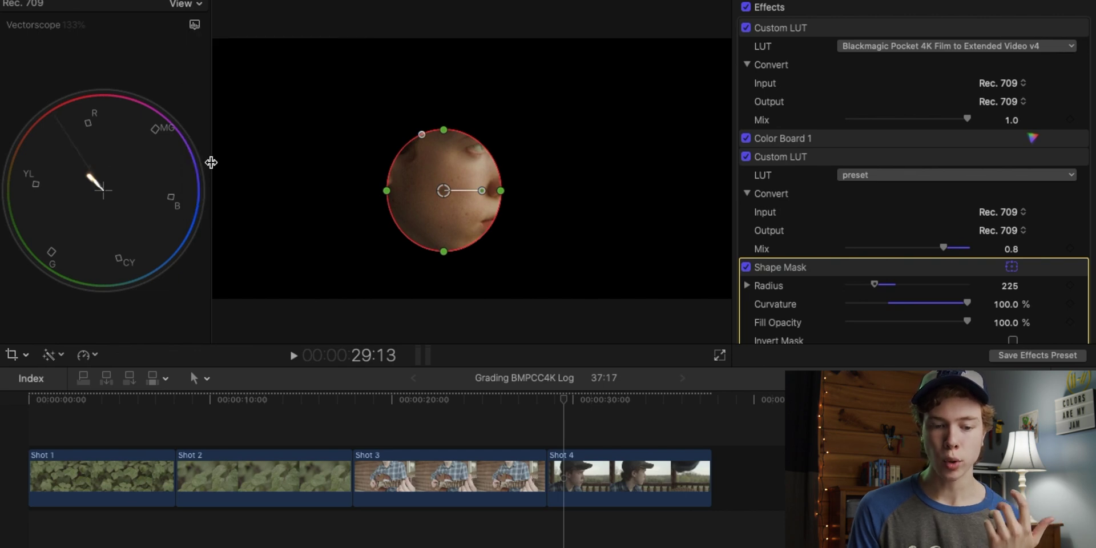
pyautogui.moveTo(210, 164); pyautogui.dragTo(326, 186)
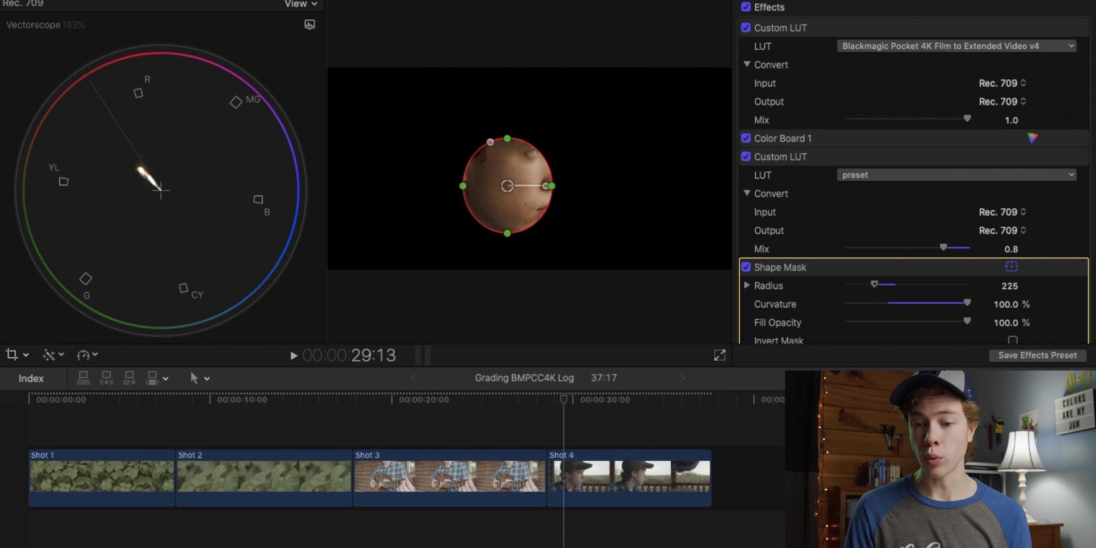
# Step: Add Hue/Saturation Curves, sample the face skin in HUE vs HUE and nudge its hue up slightly
pyautogui.press('super+6')
pyautogui.click(793, 5)
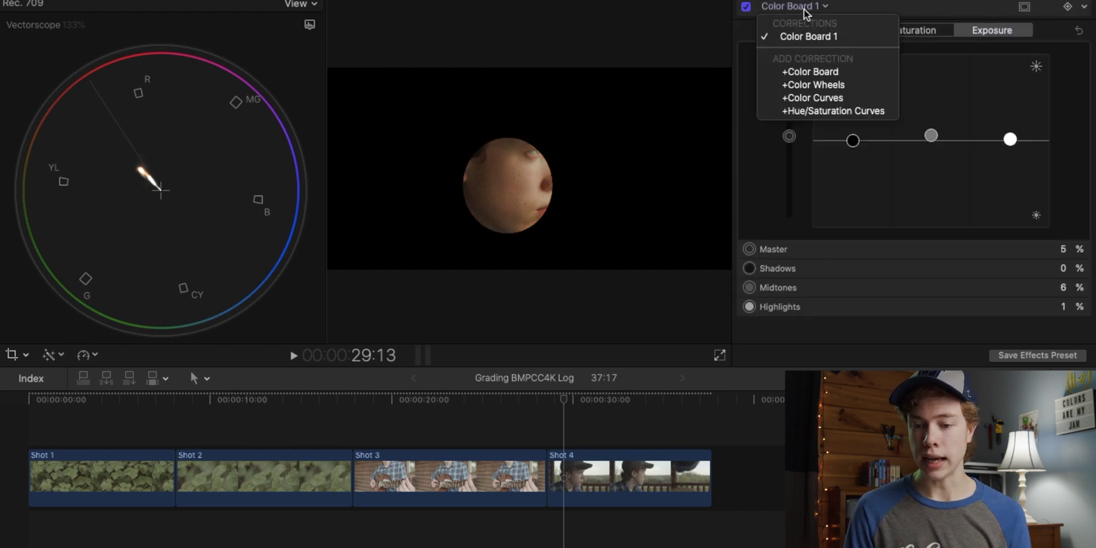
pyautogui.click(803, 110)
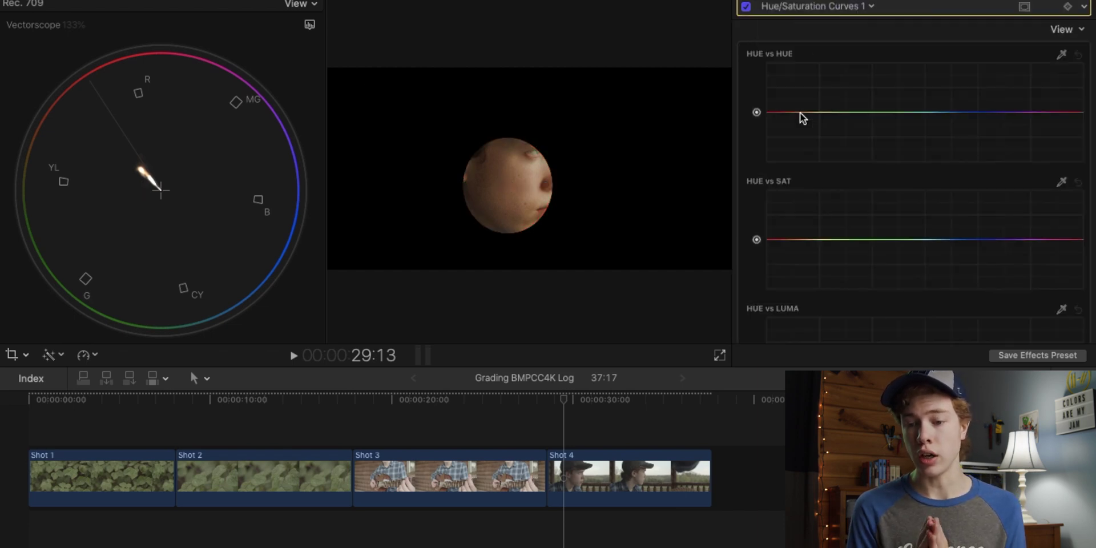
pyautogui.click(1061, 55)
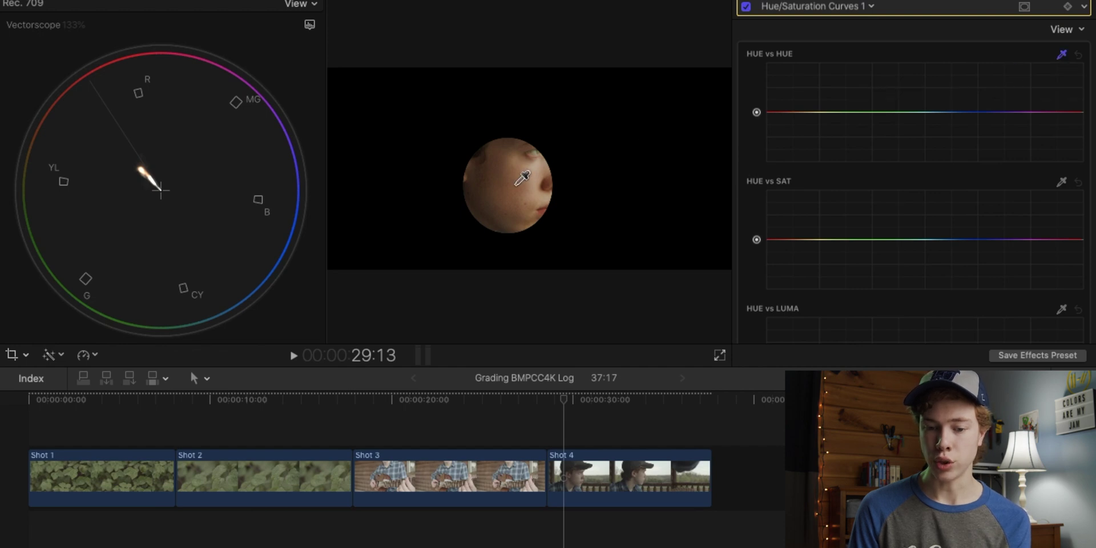
pyautogui.click(512, 177)
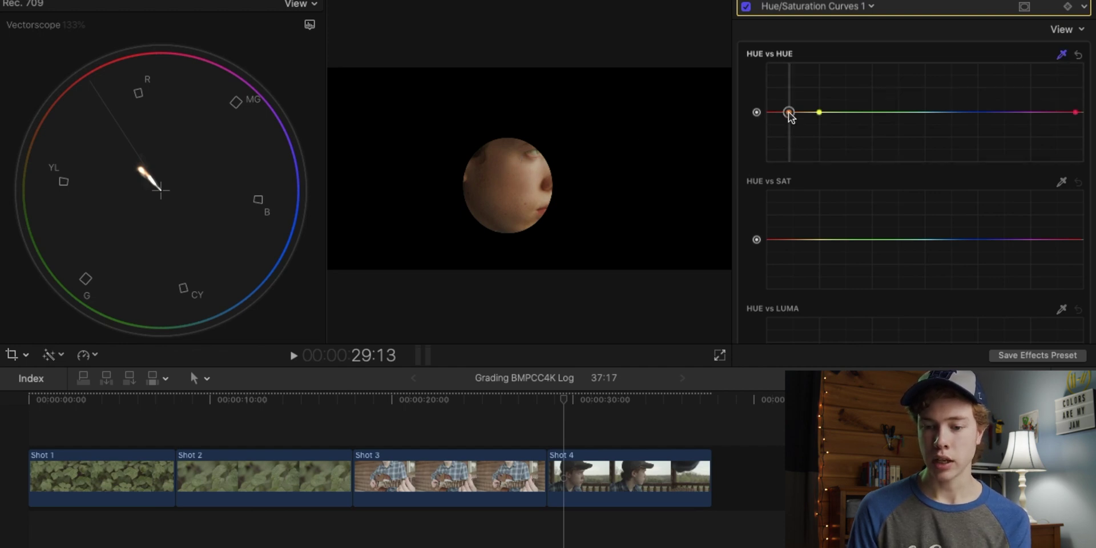
pyautogui.moveTo(788, 113); pyautogui.dragTo(789, 111)
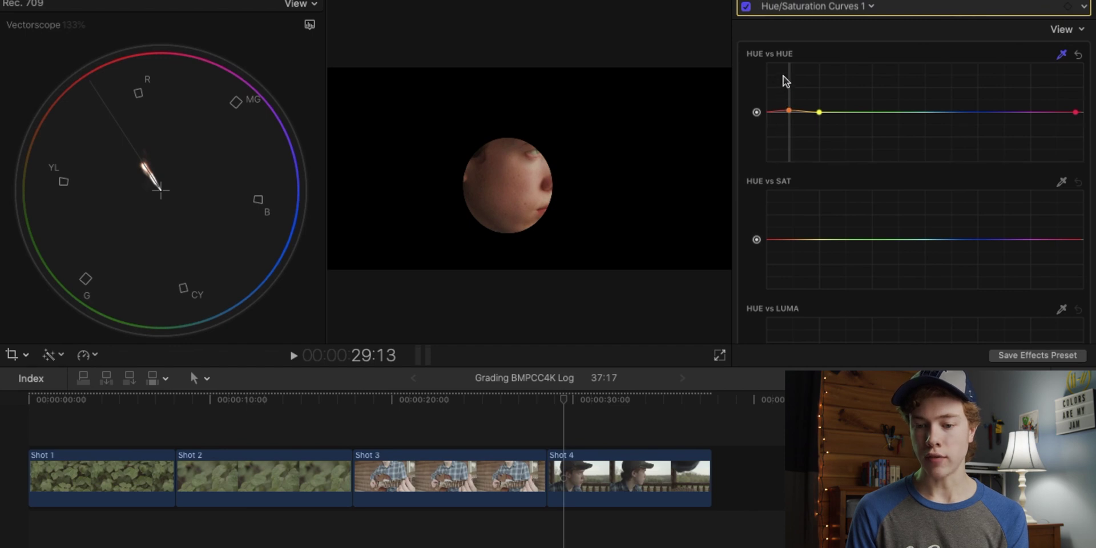
# Step: Return to Shot 4's effects list and scroll down to the Shape Mask to disable it
pyautogui.press('super+6')
pyautogui.scroll(-8, 771, 231)
pyautogui.scroll(-3, 771, 232)
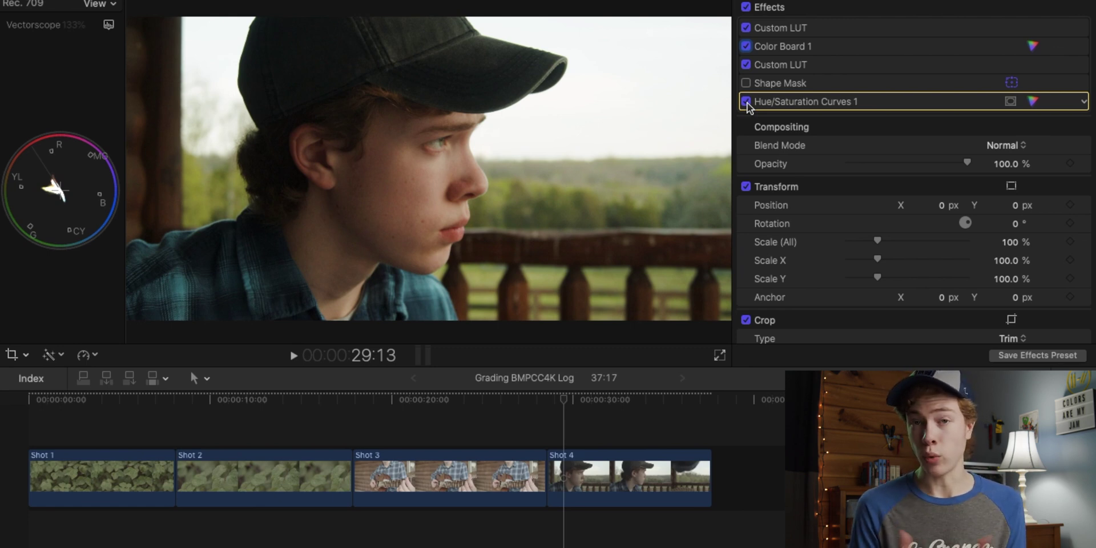
# Step: Toggle Hue/Saturation Curves 1 off and back on to compare Shot 4 before and after
pyautogui.click(746, 101)
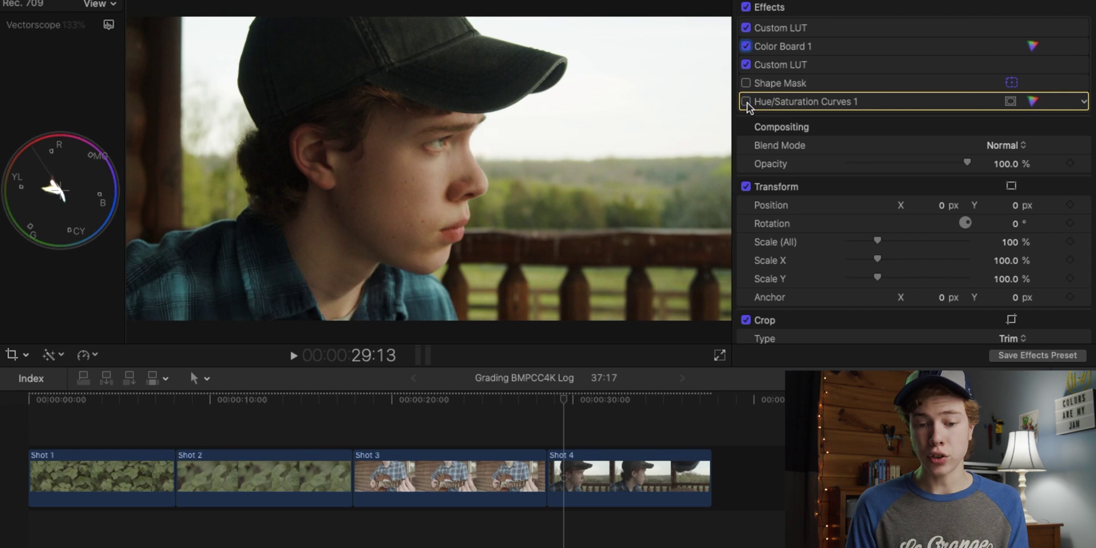
pyautogui.click(746, 102)
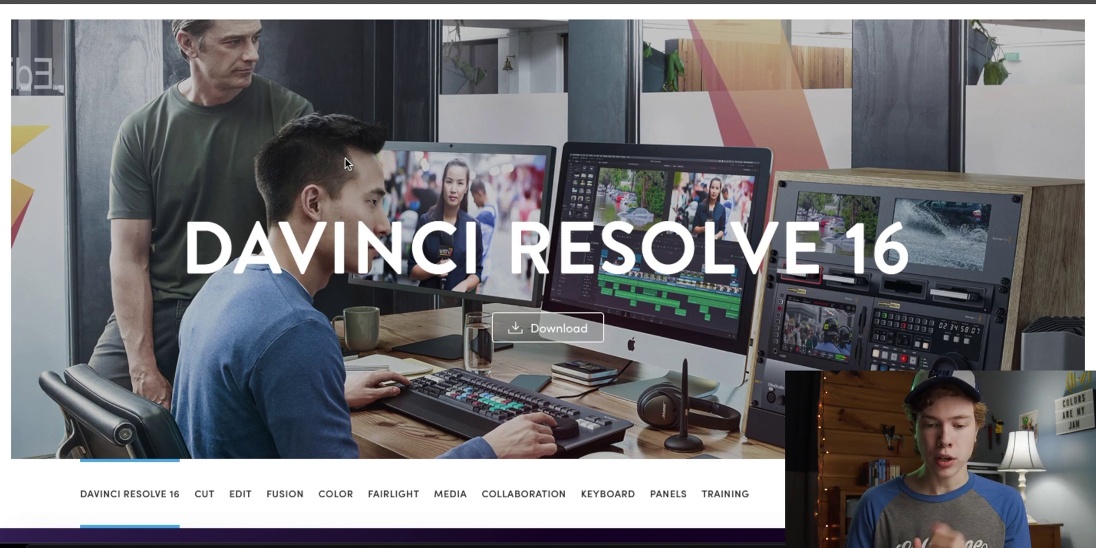
# Step: Show the DaVinci Resolve 16 download options, then launch DaVinci Resolve from the Dock
pyautogui.click(531, 327)
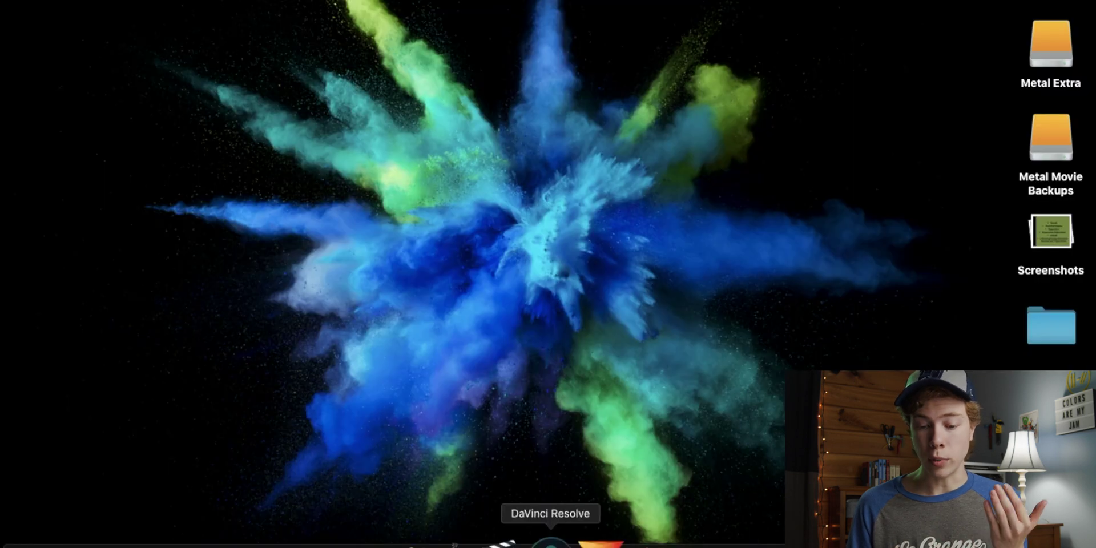
pyautogui.click(550, 538)
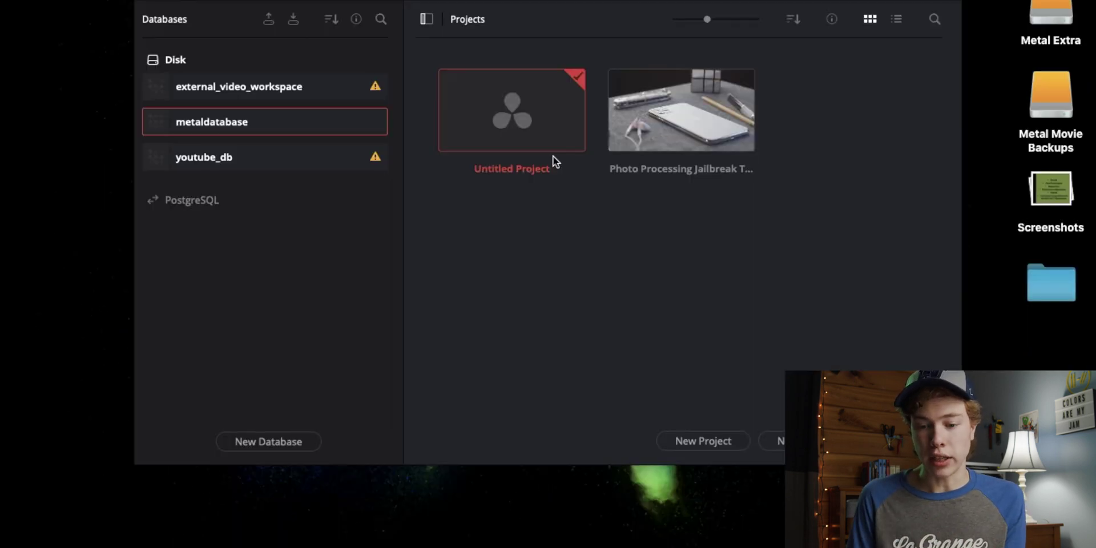
# Step: Open the Untitled Project on the Color page and browse the Blackmagic Design LUT folder
pyautogui.doubleClick(515, 125)
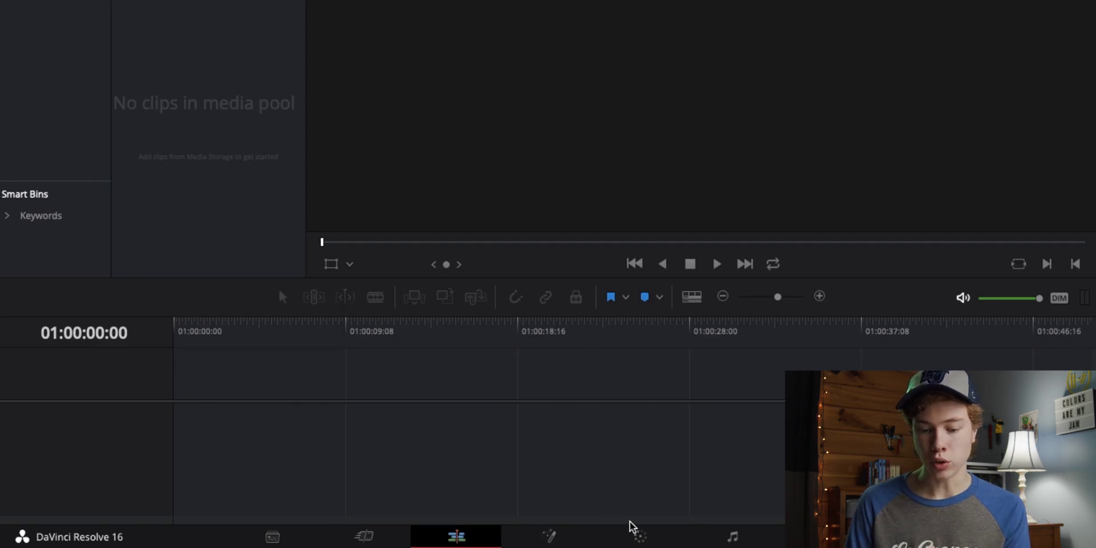
pyautogui.click(642, 539)
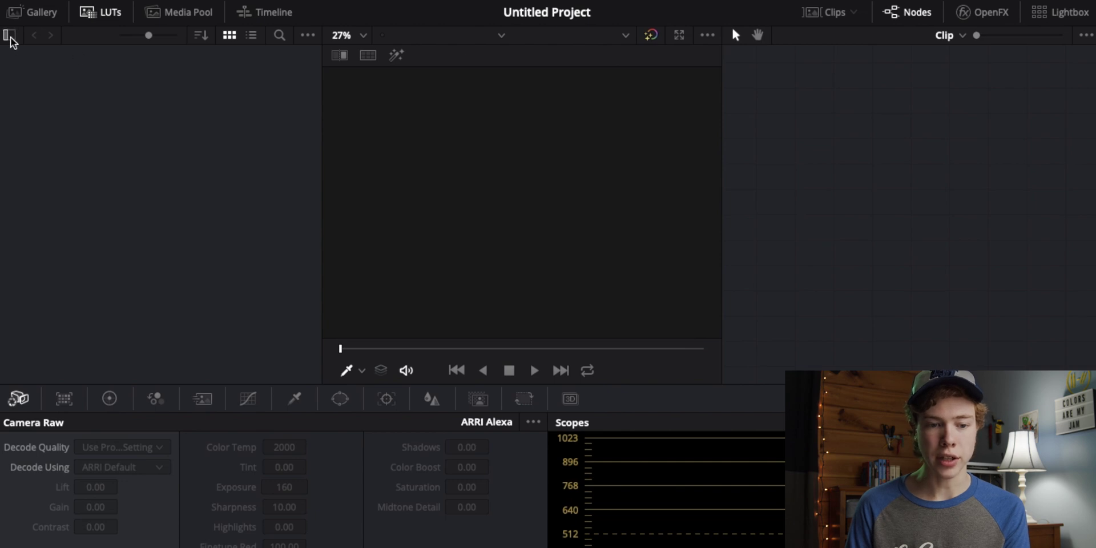
pyautogui.click(9, 36)
pyautogui.click(58, 121)
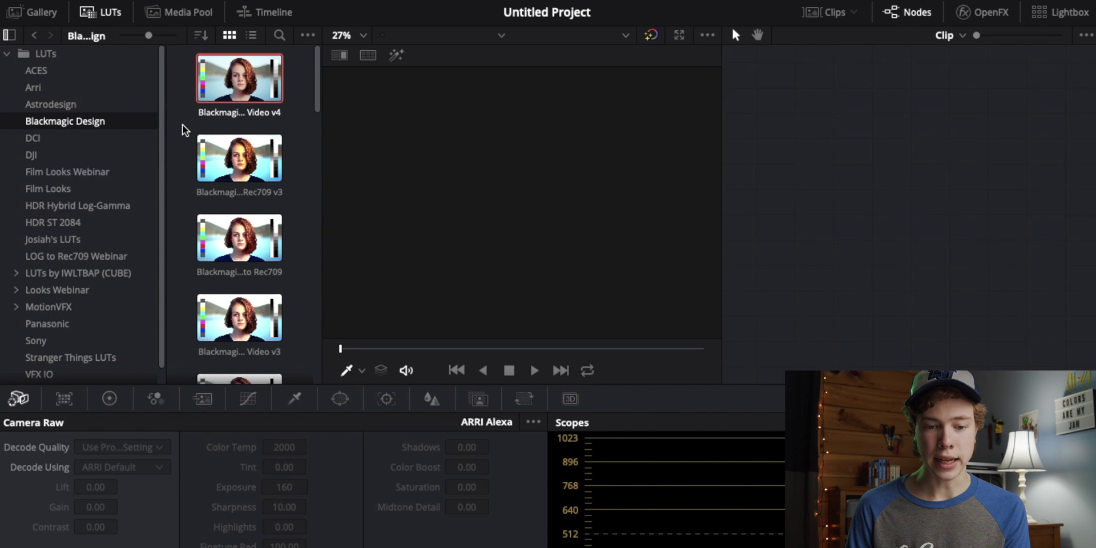
pyautogui.scroll(-5, 236, 183)
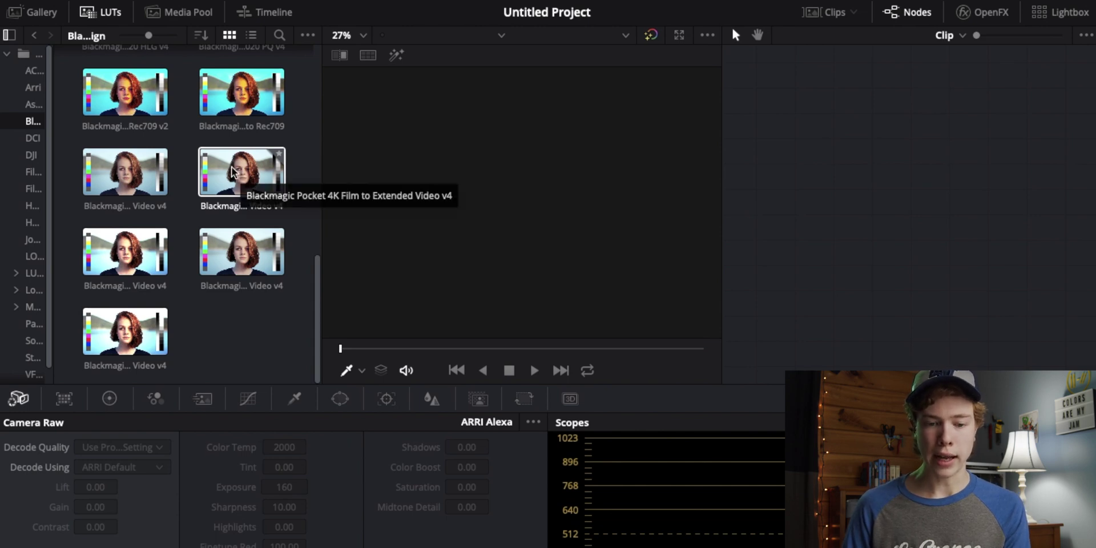
pyautogui.rightClick(233, 171)
# Step: Reveal the Pocket 4K Film to Extended Video v4 LUT file in Finder
pyautogui.click(248, 234)
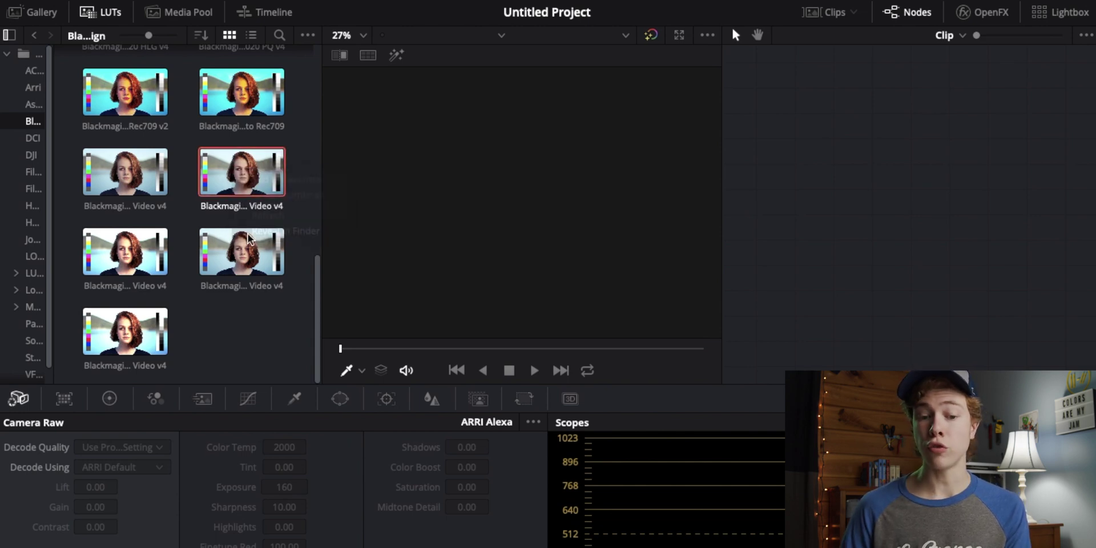